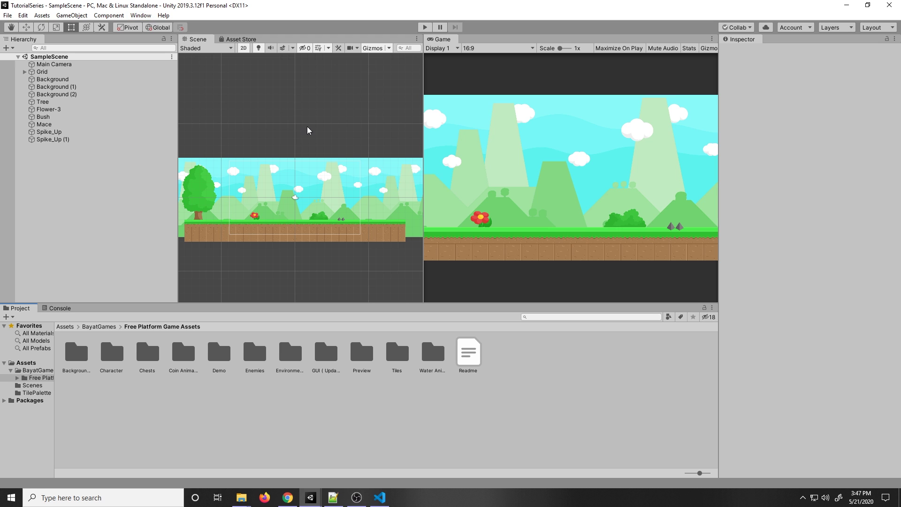
Step: Search the package listing for 'input' and look over its listing options
left_click(141, 15)
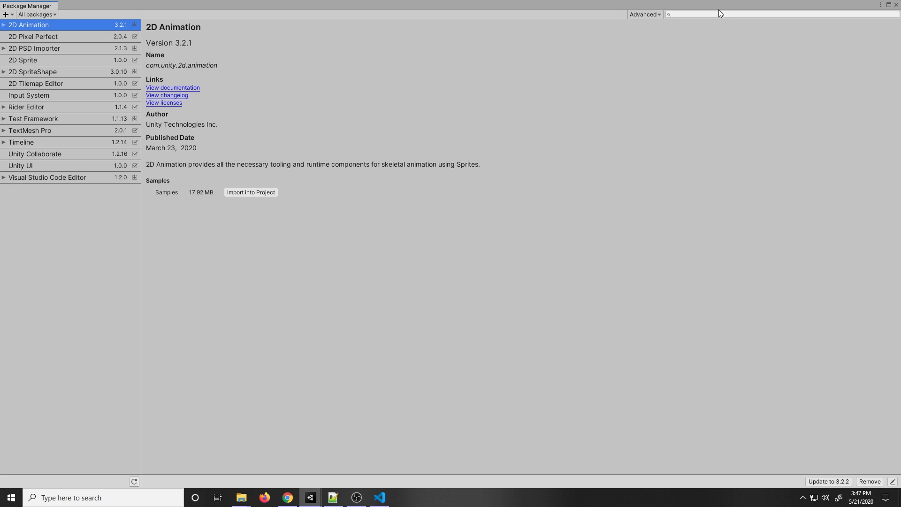
left_click(717, 14)
type("input")
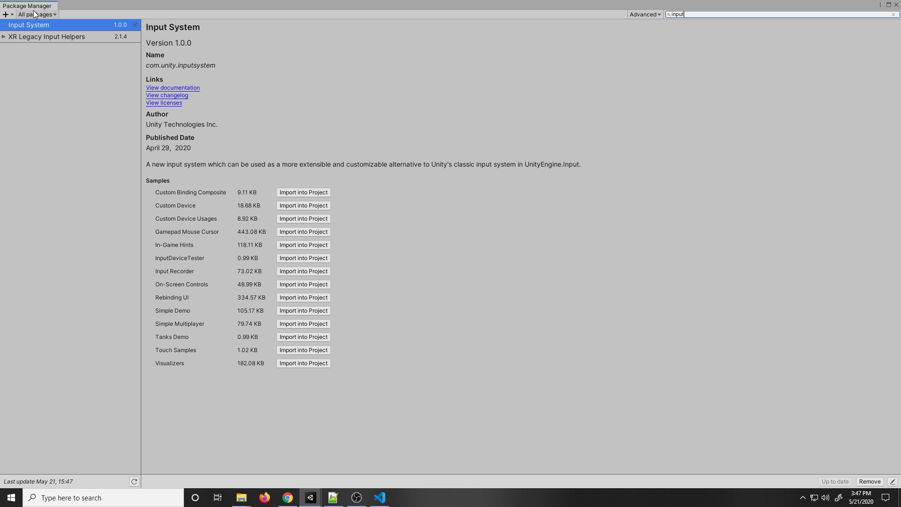
left_click(644, 15)
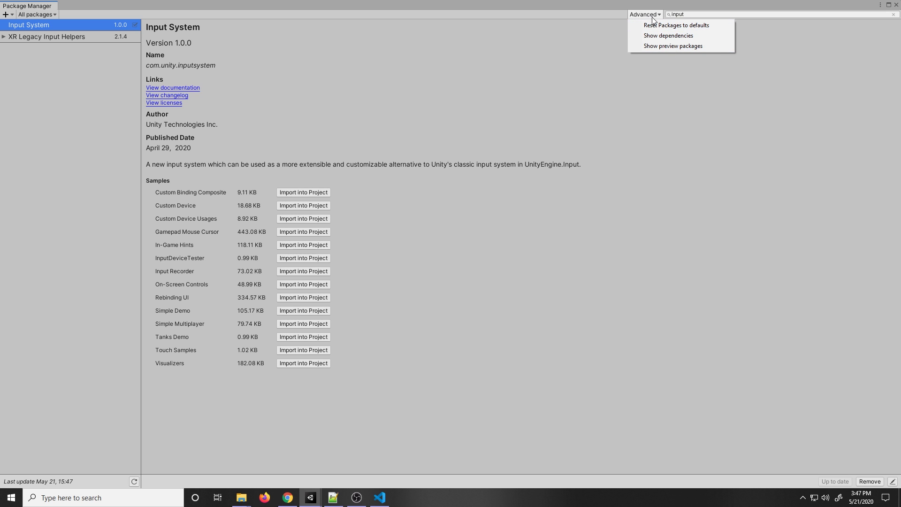
key("Escape")
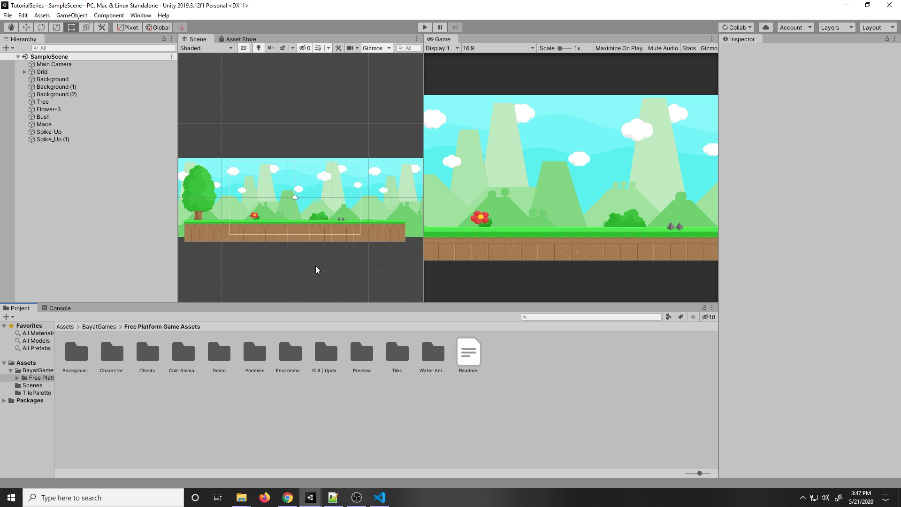
Step: Create a new folder named Scripts at the Assets root
left_click(67, 329)
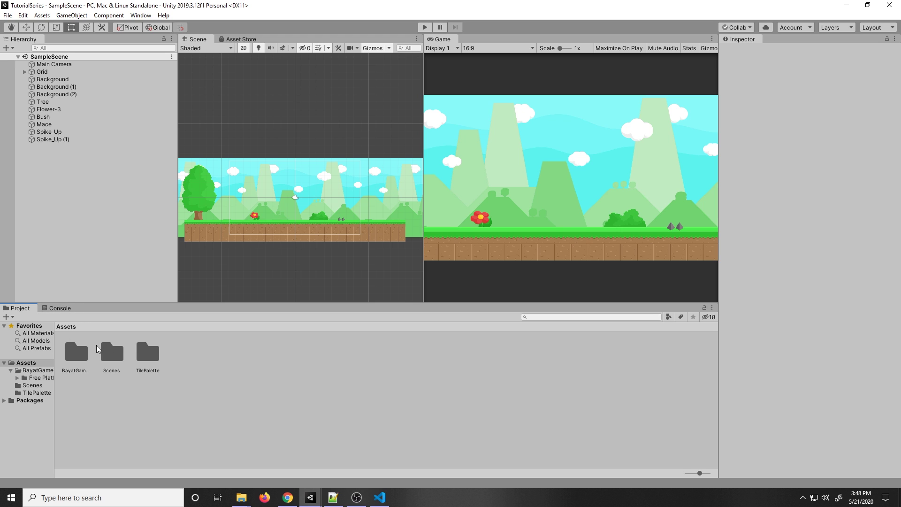
right_click(119, 390)
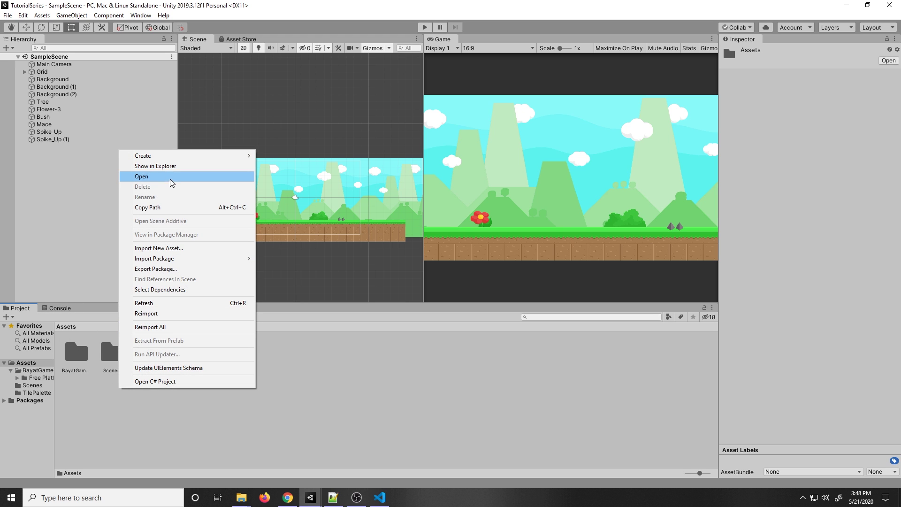
mouse_move(172, 159)
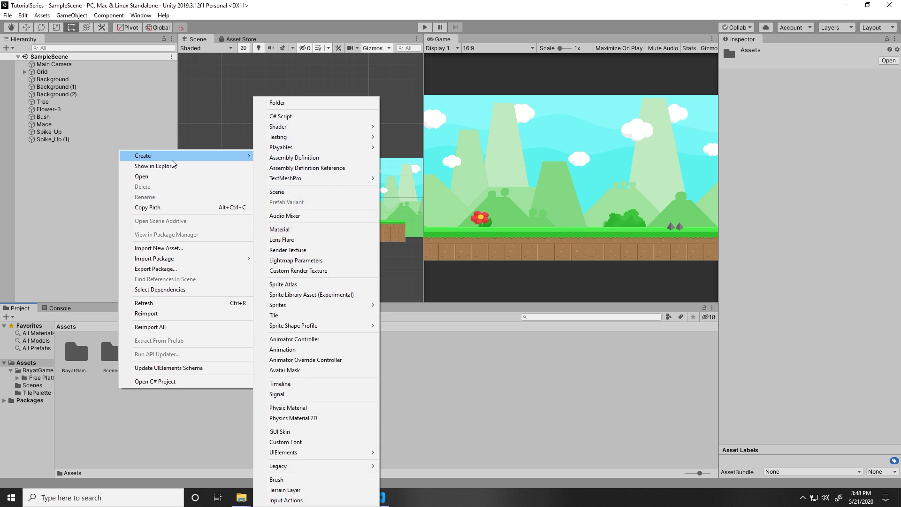
left_click(282, 103)
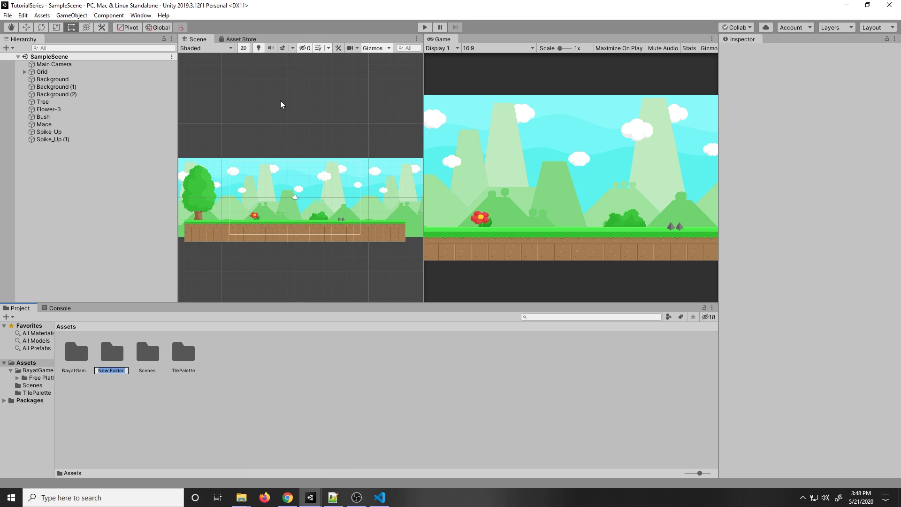
type("Scripts")
key("Return")
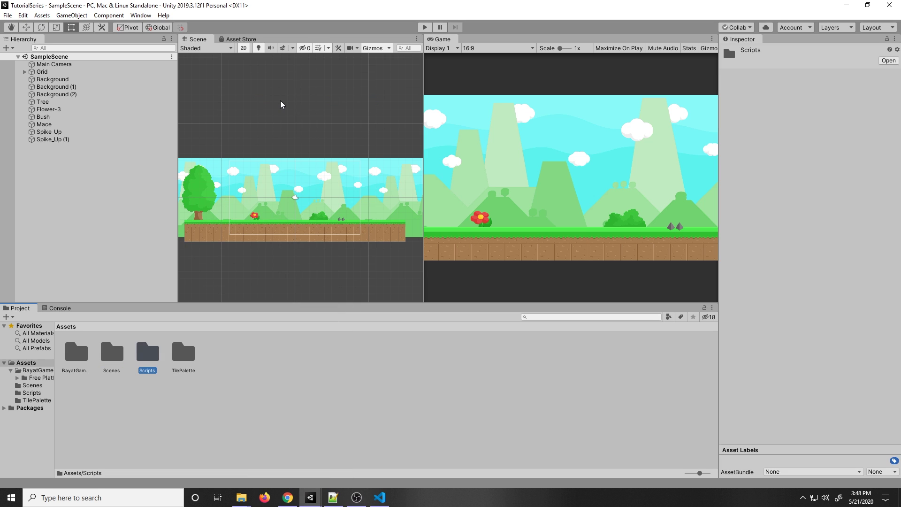
Step: Open the Scripts folder and create an Input Actions asset named PlayerControls
double_click(150, 353)
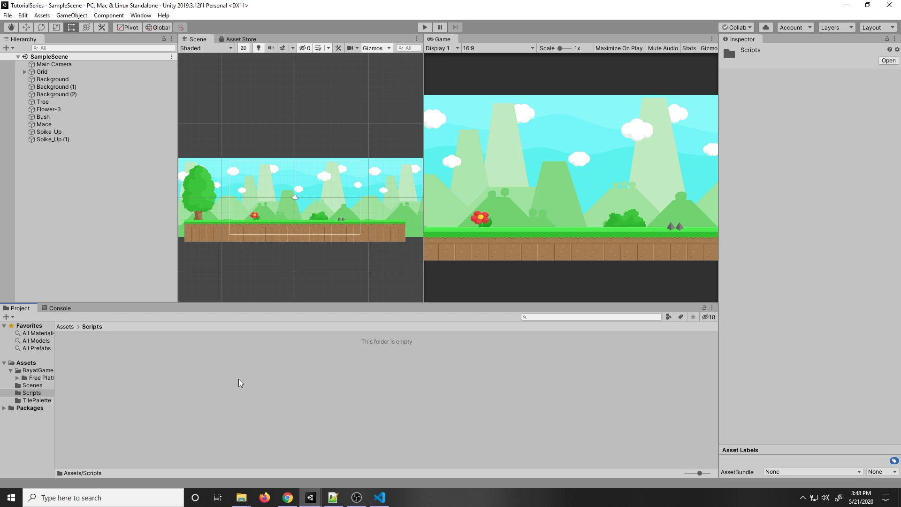
right_click(118, 344)
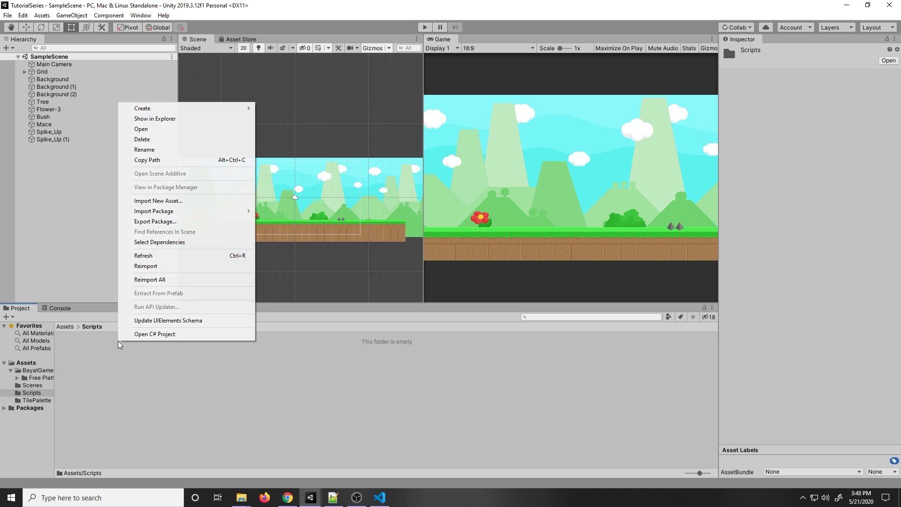
mouse_move(189, 110)
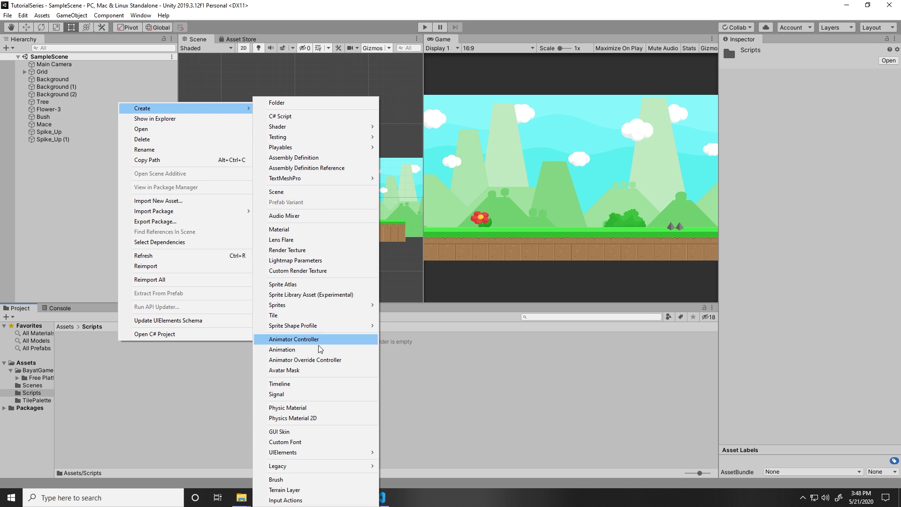
left_click(285, 500)
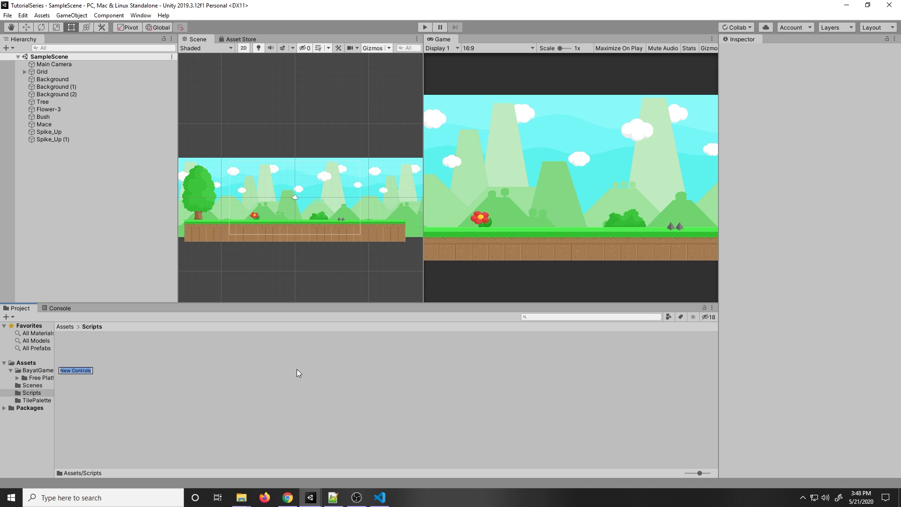
type("PlayerControls")
key("Return")
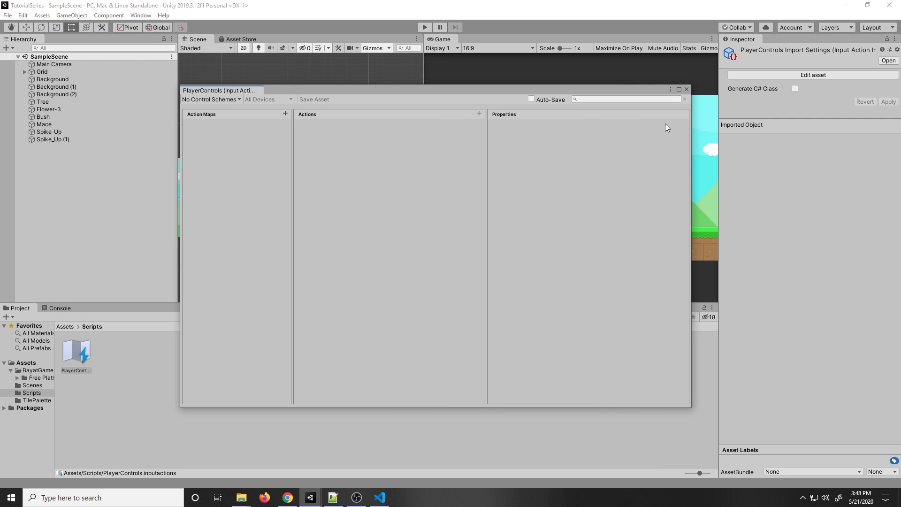
Step: Add an action map named Land to PlayerControls
left_click_drag(303, 92, 288, 80)
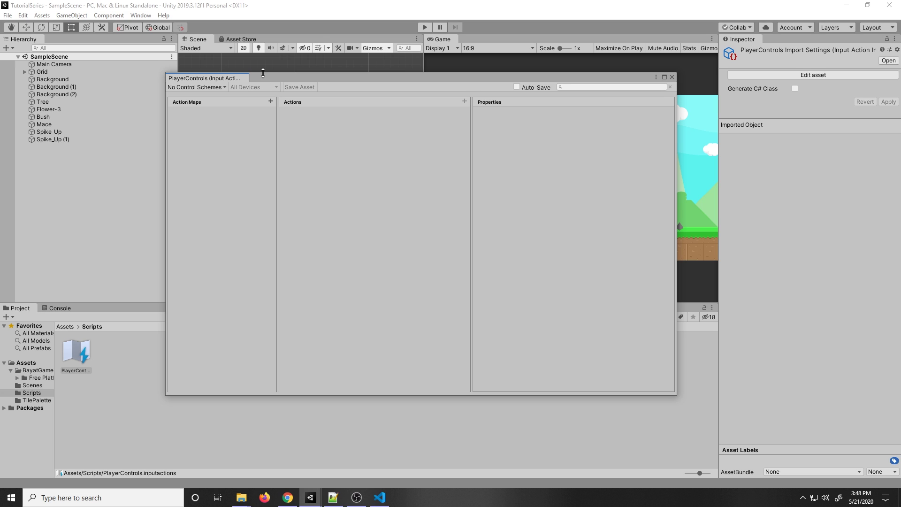
left_click(272, 101)
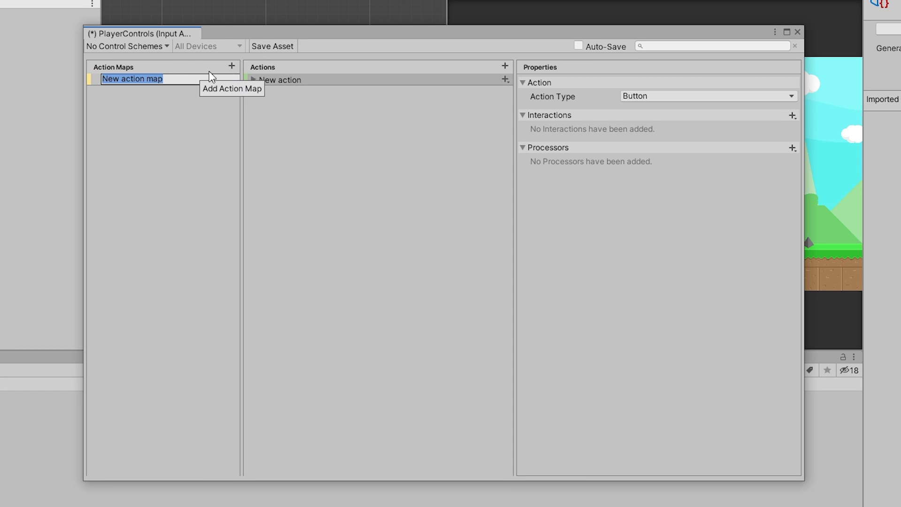
type("Land")
key("Return")
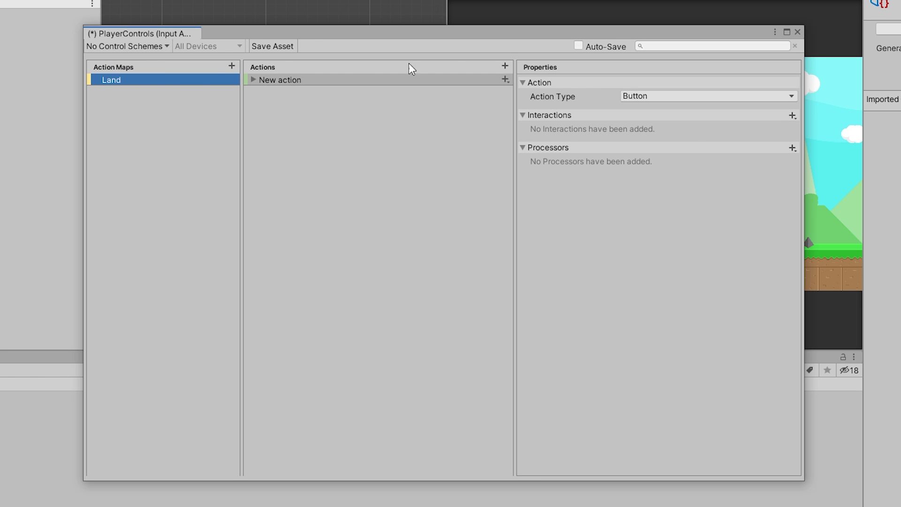
Step: Add a second map named Water, then delete it and reselect Land
left_click(233, 66)
type("WAter")
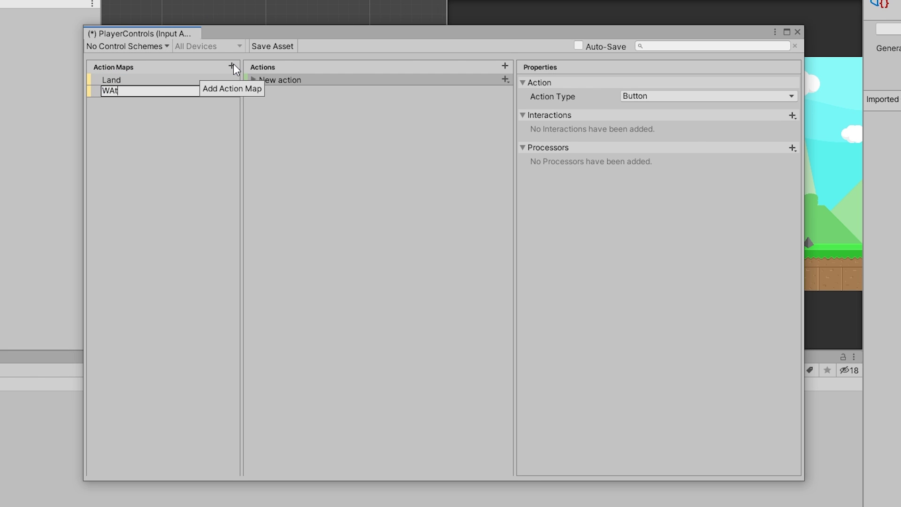
key("BackSpace")
key("BackSpace")
key("BackSpace")
key("BackSpace")
type("ater")
key("Return")
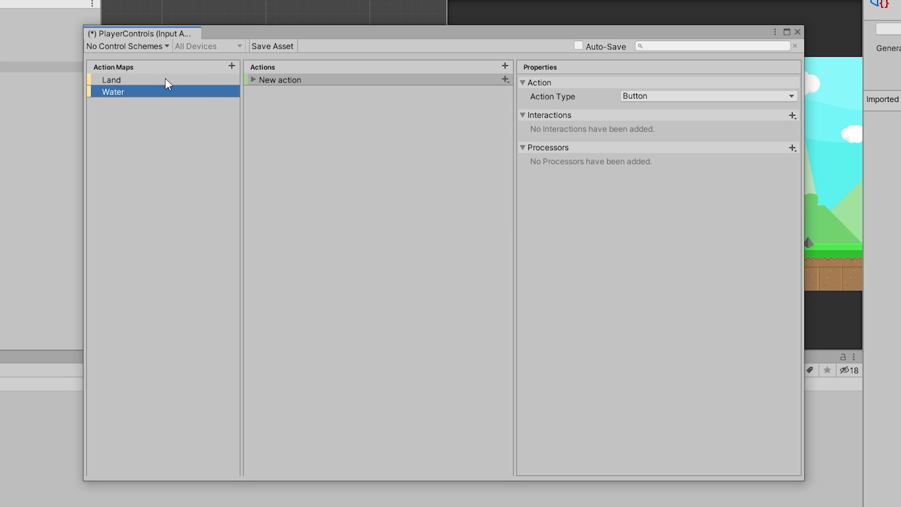
left_click(138, 81)
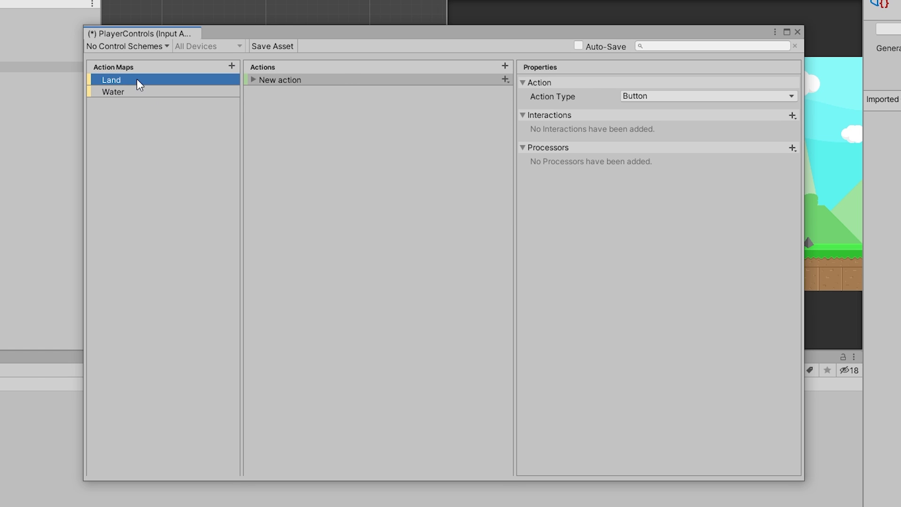
left_click(136, 92)
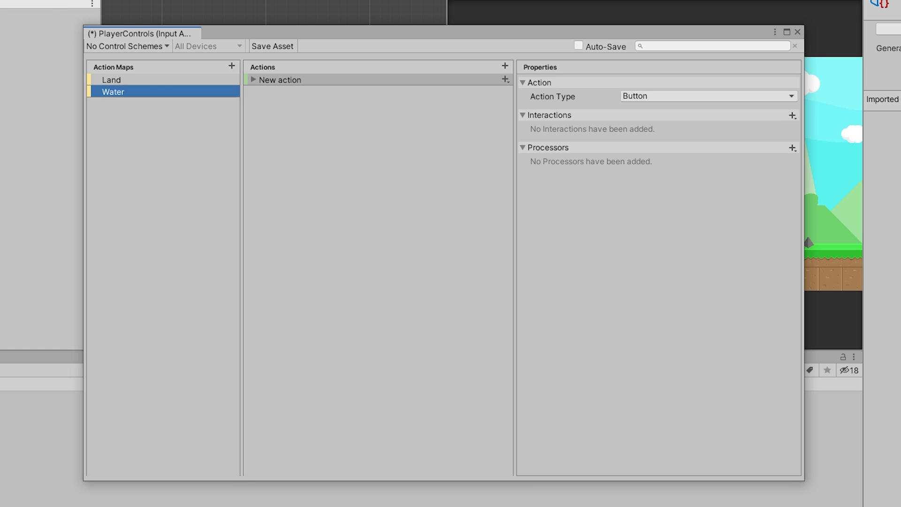
right_click(146, 93)
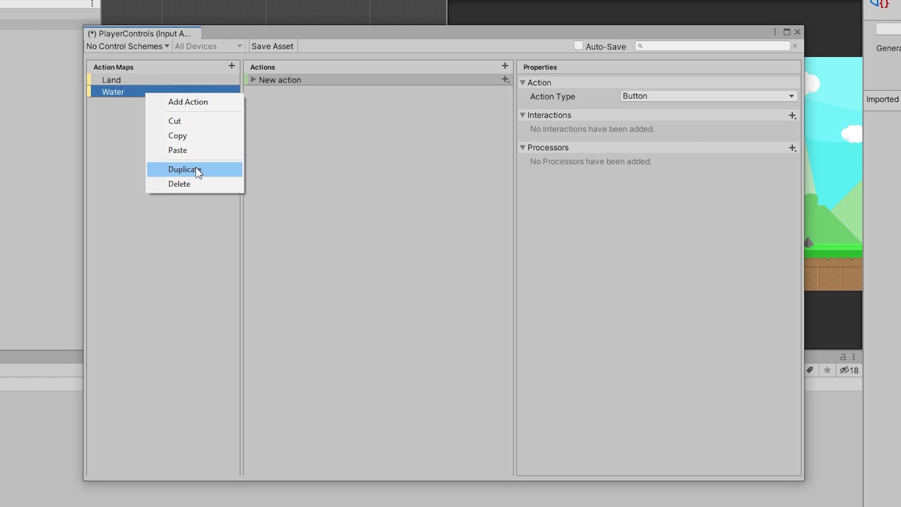
left_click(198, 184)
left_click(116, 82)
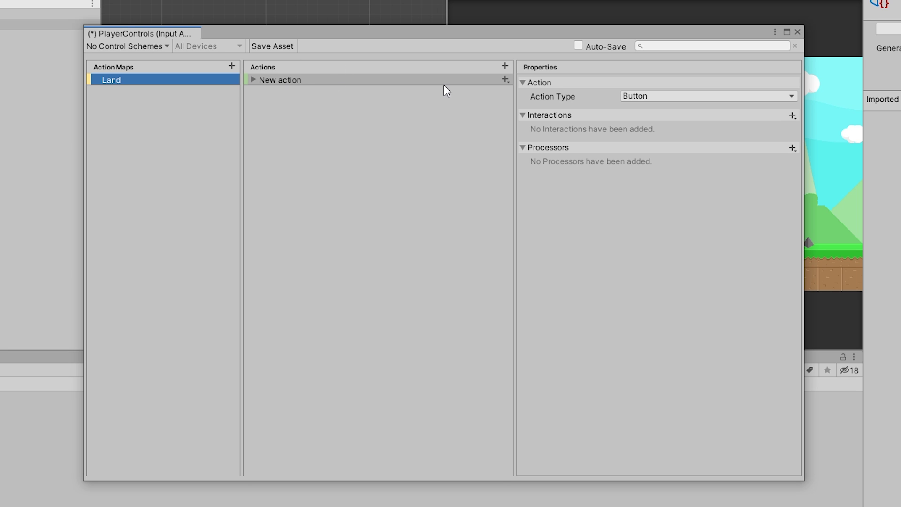
Step: Rename the Land map's New action to Move
double_click(279, 80)
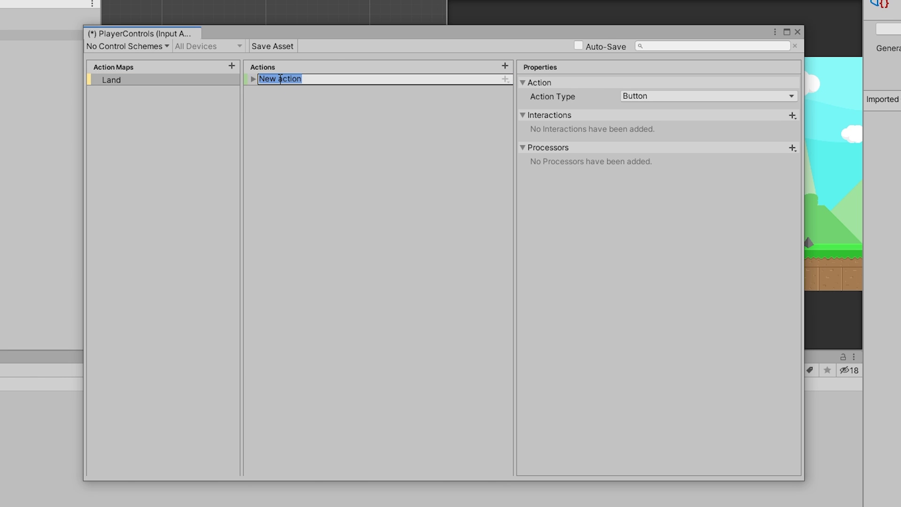
type("Move")
key("Return")
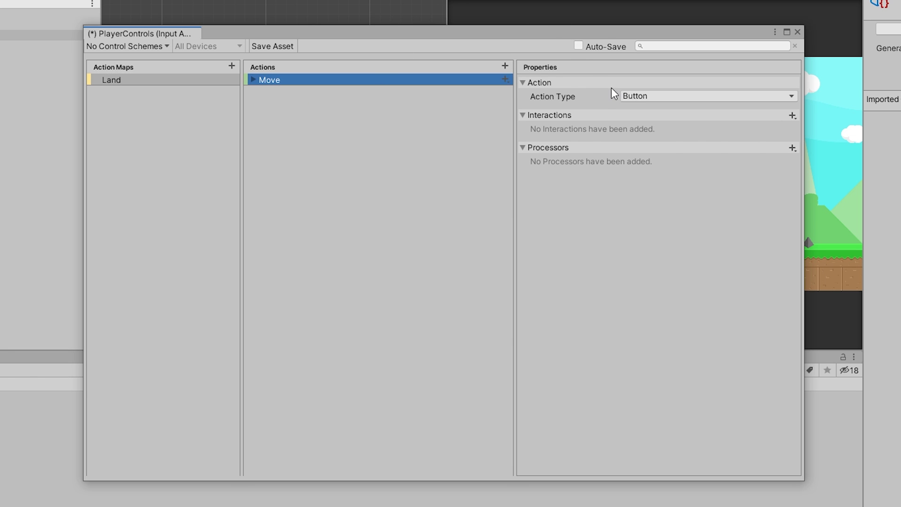
Step: Set Move's action type to Pass Through, keeping Button as control type
left_click(666, 97)
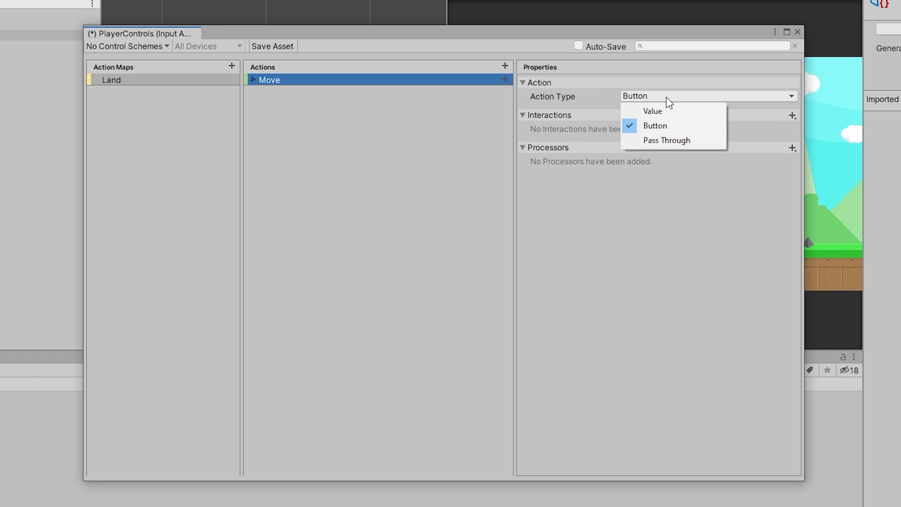
left_click(661, 140)
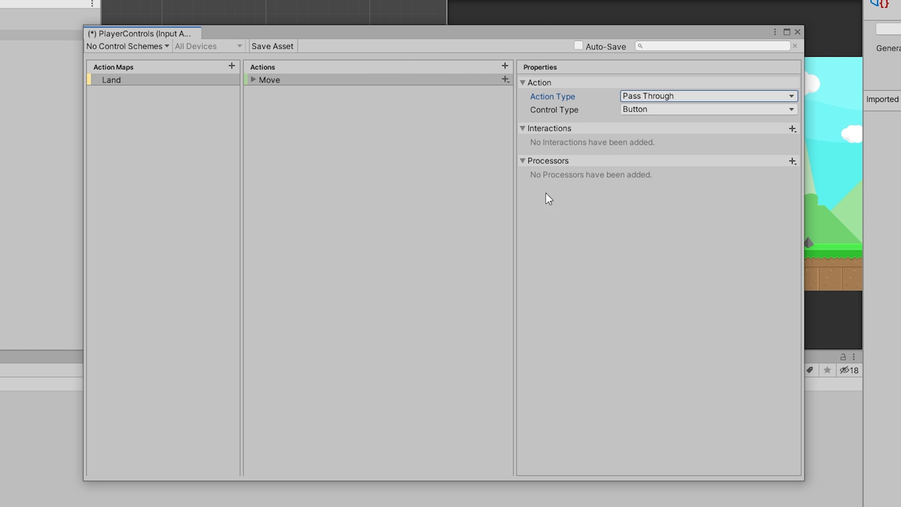
left_click(668, 95)
left_click(595, 347)
key("Tab")
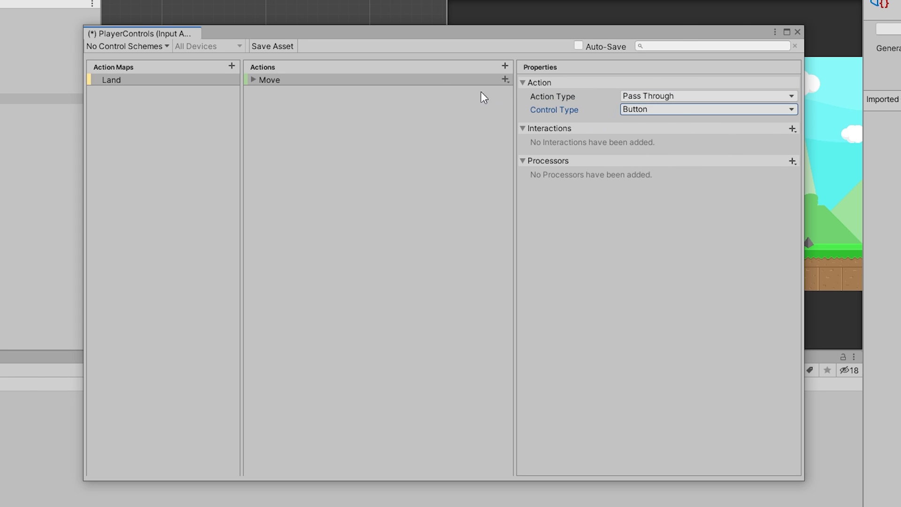
left_click(670, 109)
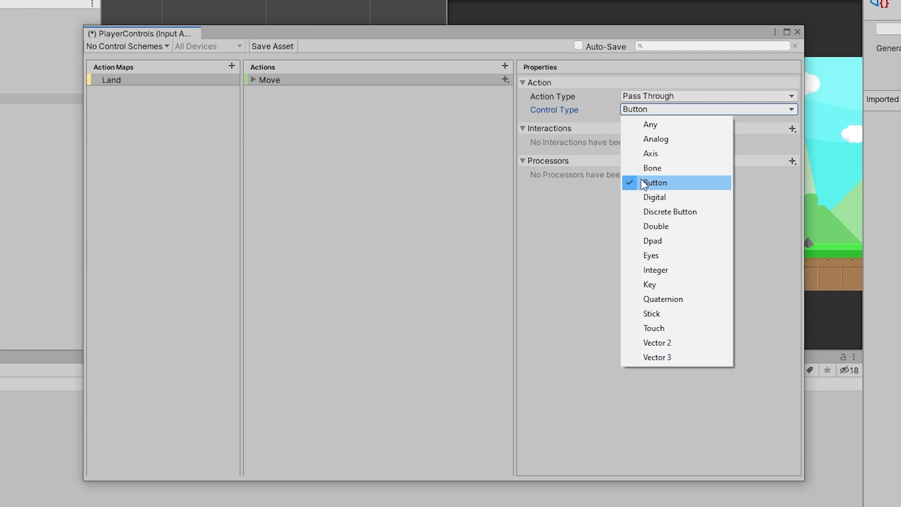
left_click(506, 80)
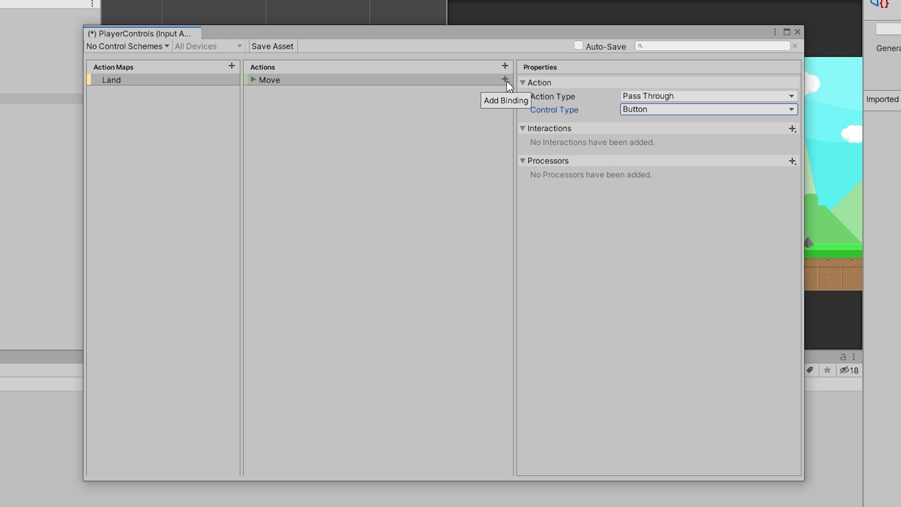
Step: Add a 1D Axis composite binding to Move and rename it Sideways
left_click(506, 80)
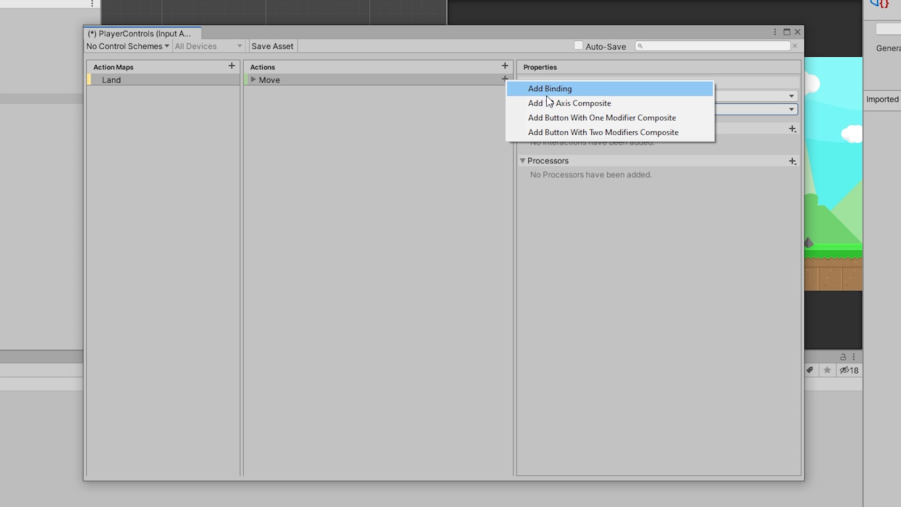
left_click(622, 103)
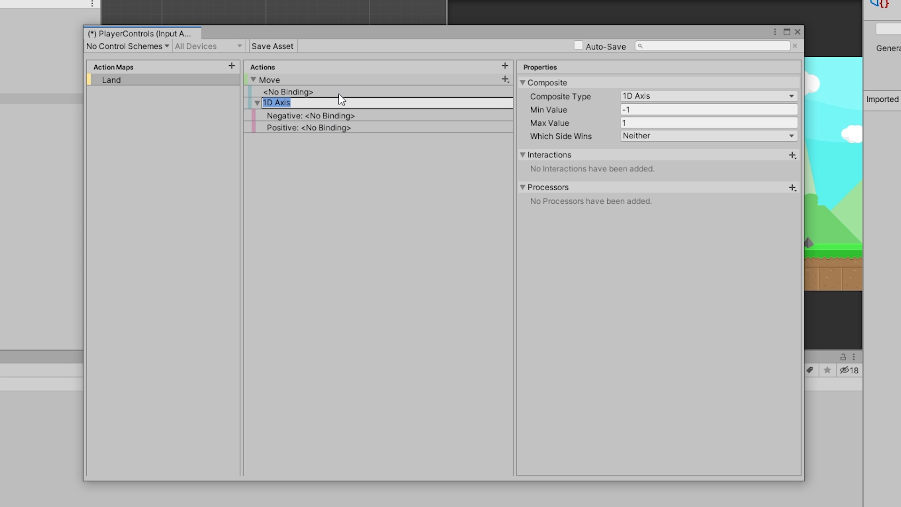
key("BackSpace")
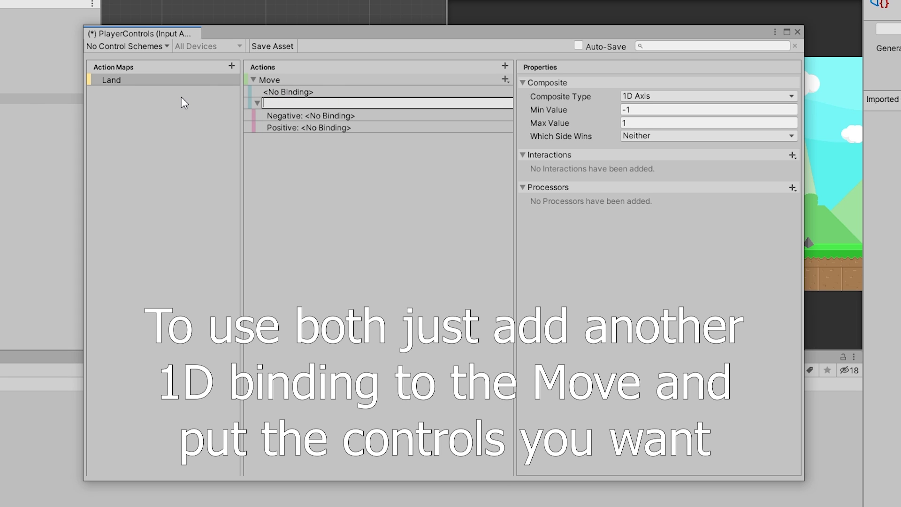
type("Sideways")
key("Return")
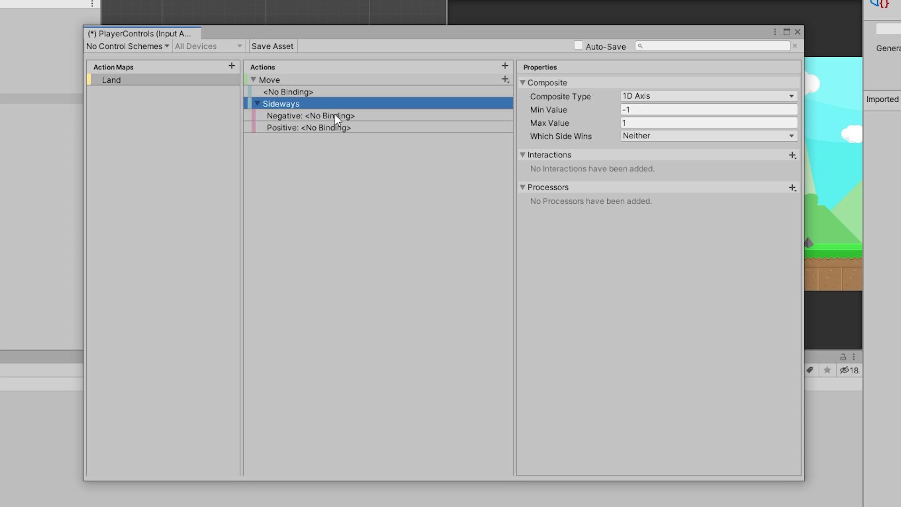
Step: Browse the Negative part's control choices, searching 'arrow' and then 'control'
left_click(335, 115)
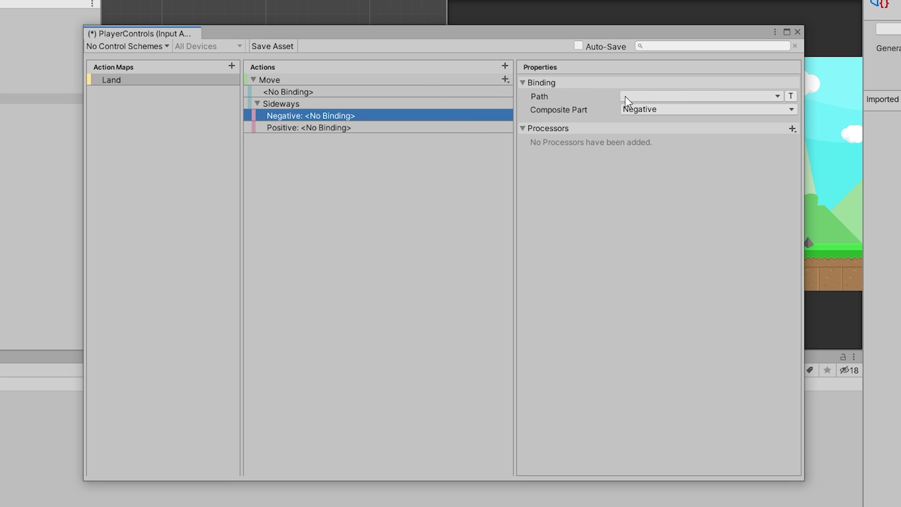
left_click(668, 102)
left_click(626, 128)
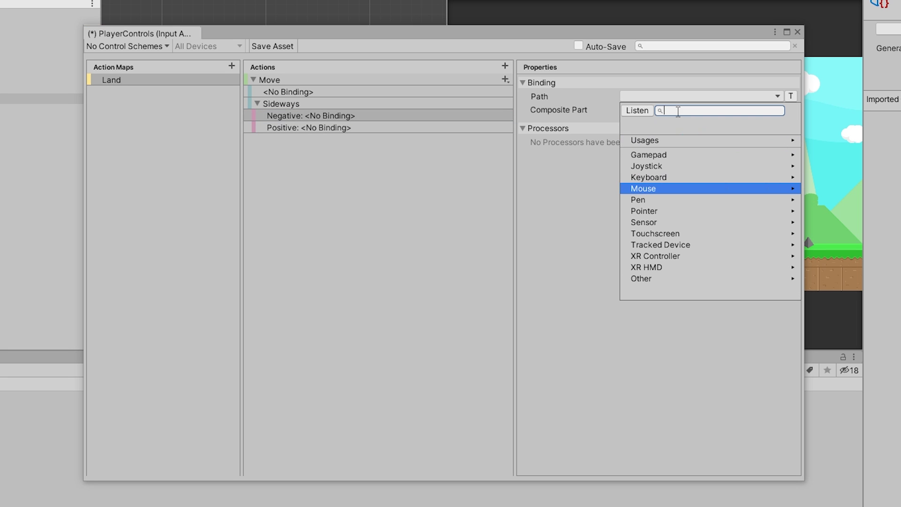
type("arrow")
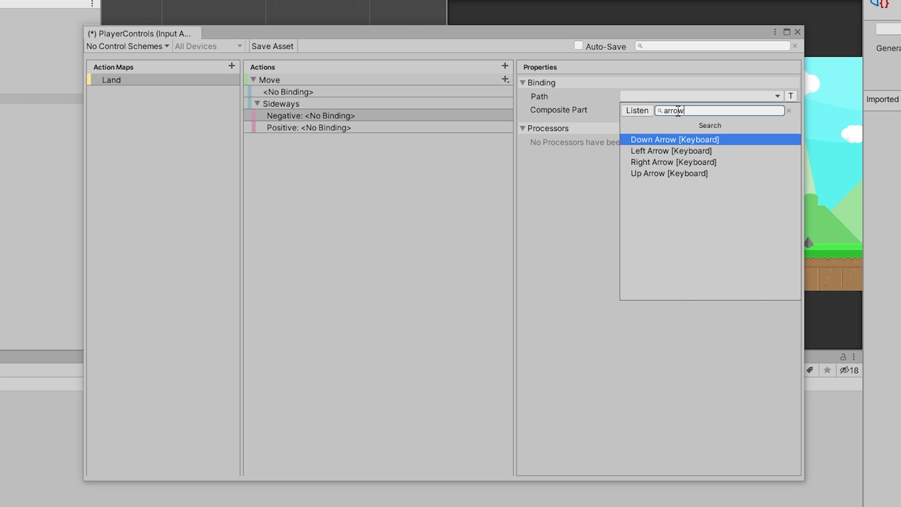
left_click_drag(688, 111, 592, 134)
key("BackSpace")
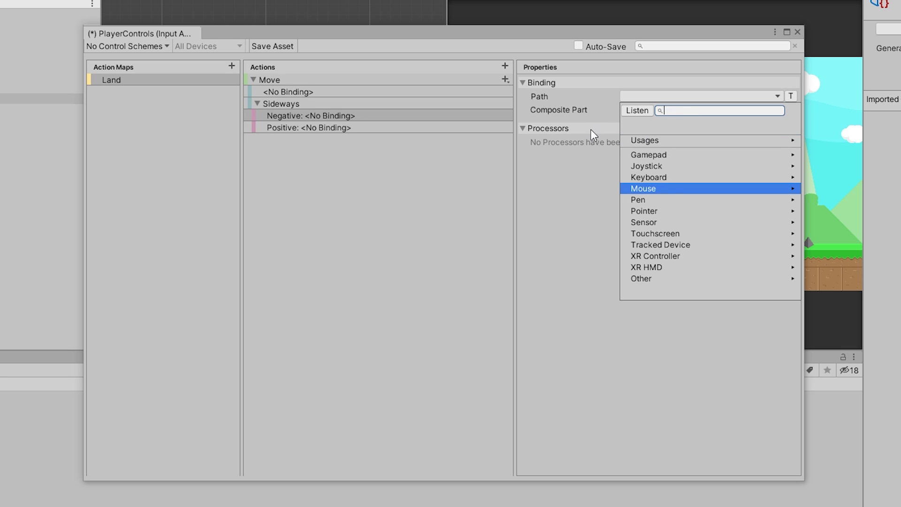
type("control")
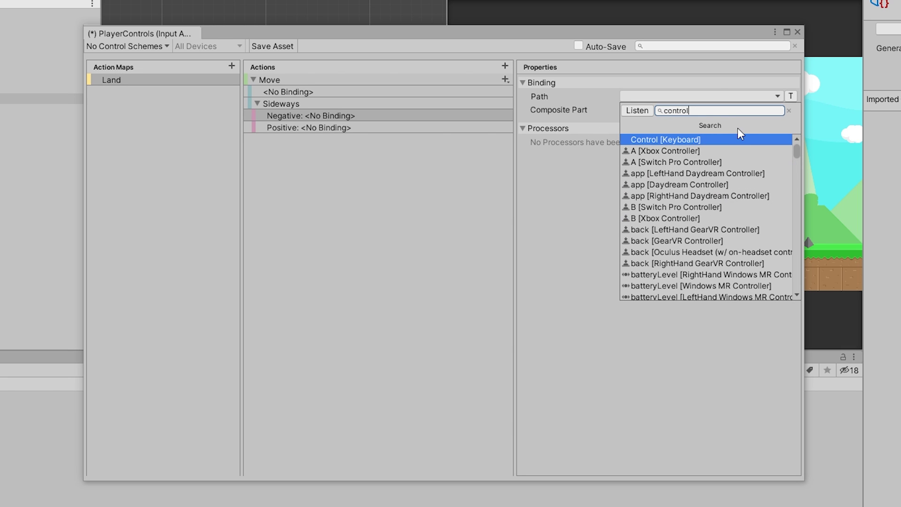
left_click(591, 172)
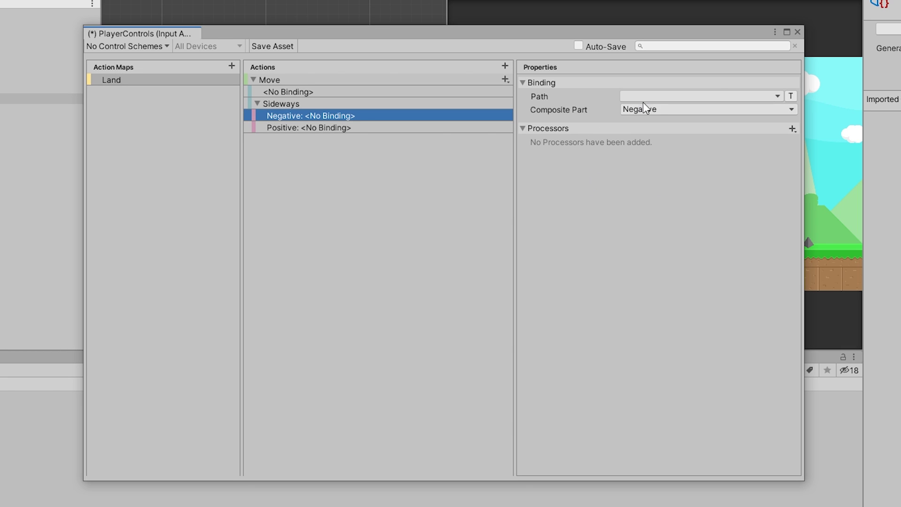
Step: Bind the Negative part of Sideways to A [Keyboard] using Listen
left_click(694, 97)
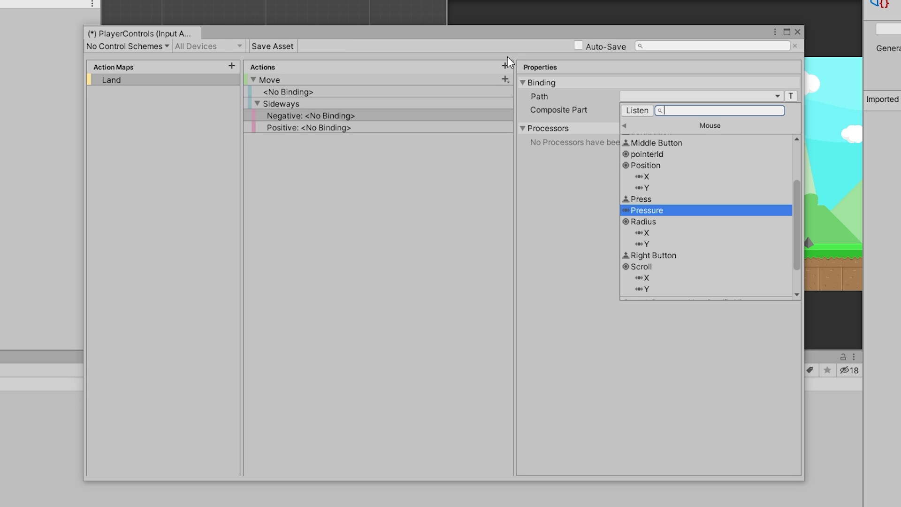
left_click(660, 98)
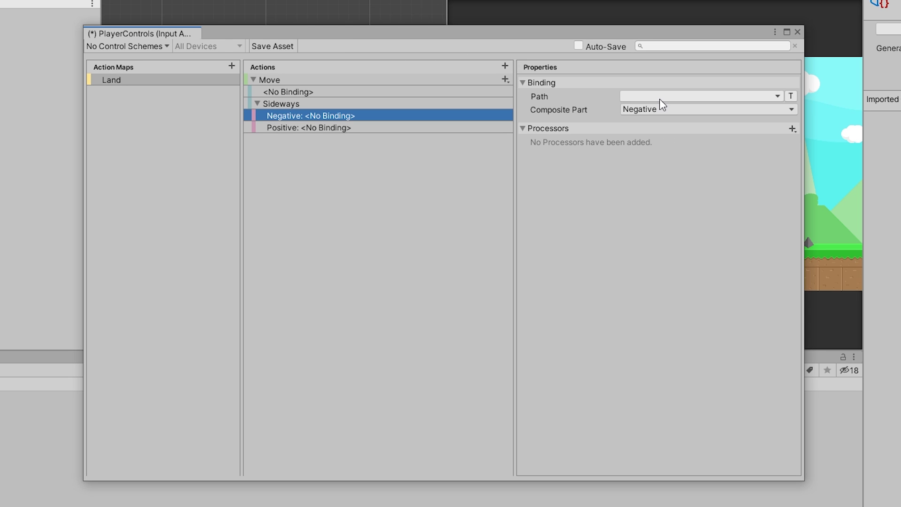
left_click(633, 97)
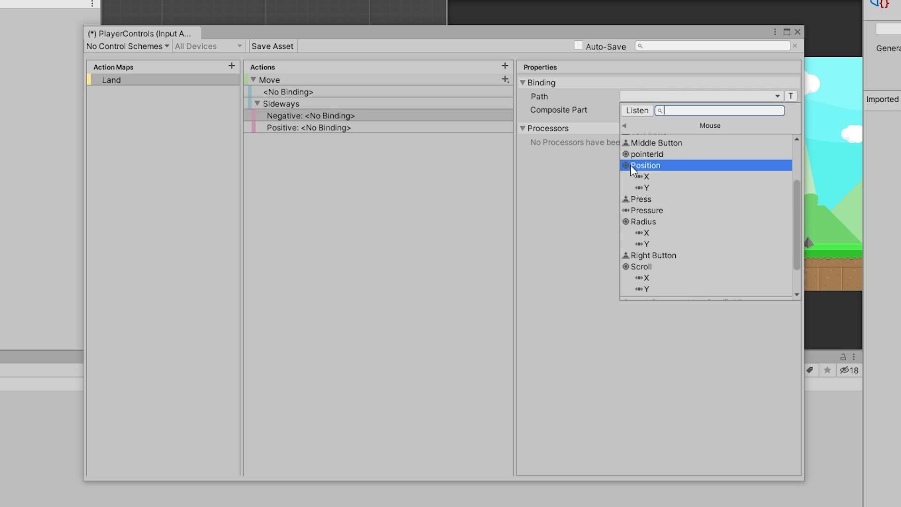
left_click(628, 126)
left_click(638, 111)
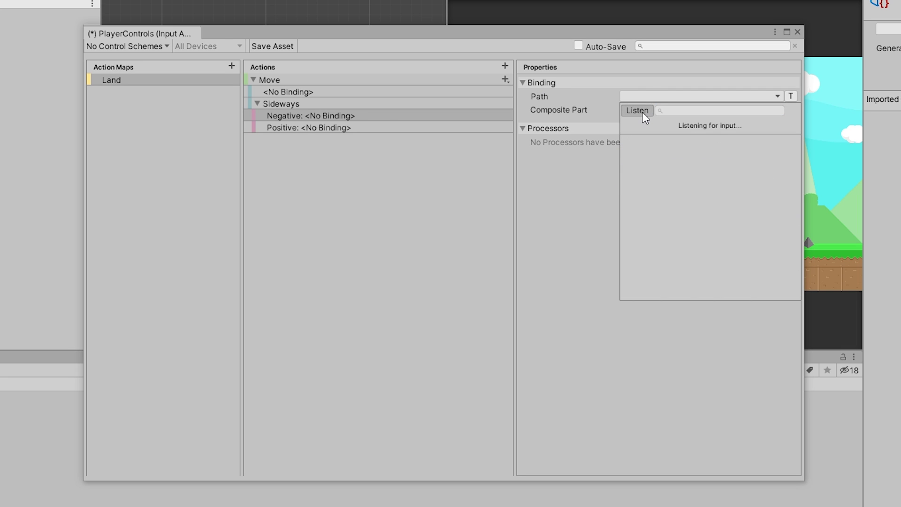
key("a")
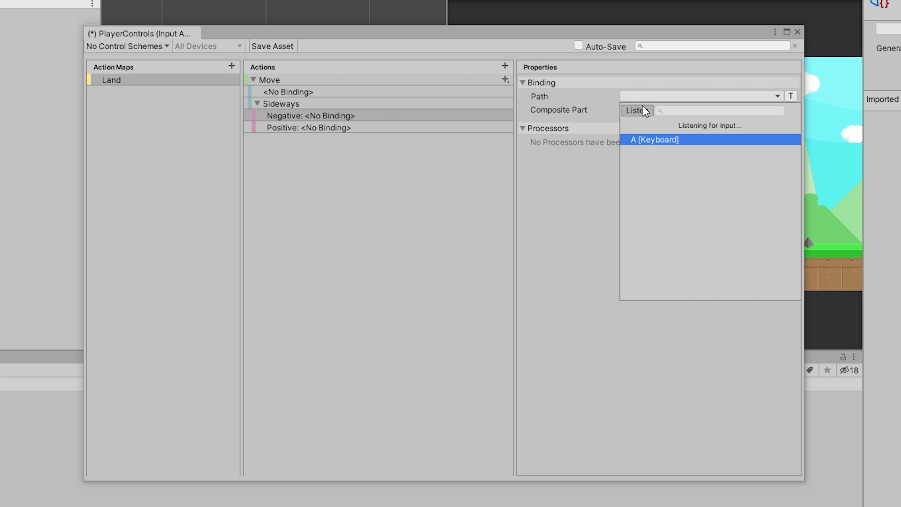
left_click(658, 143)
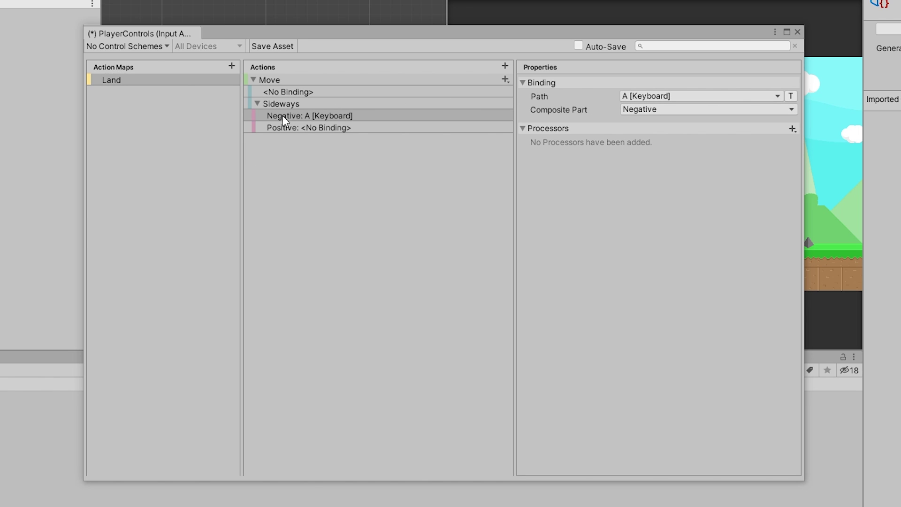
Step: Bind the Positive part to D [Keyboard] and review the Sideways bindings
left_click(325, 127)
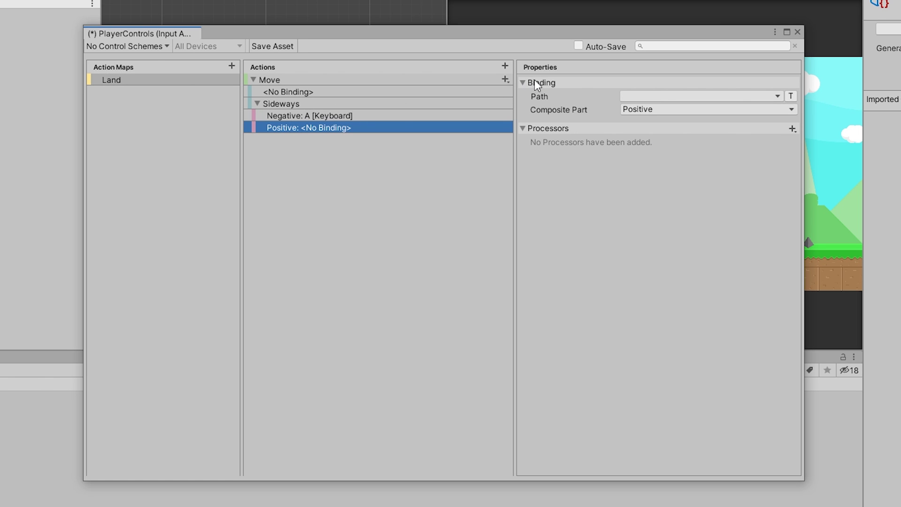
left_click(684, 97)
left_click(640, 112)
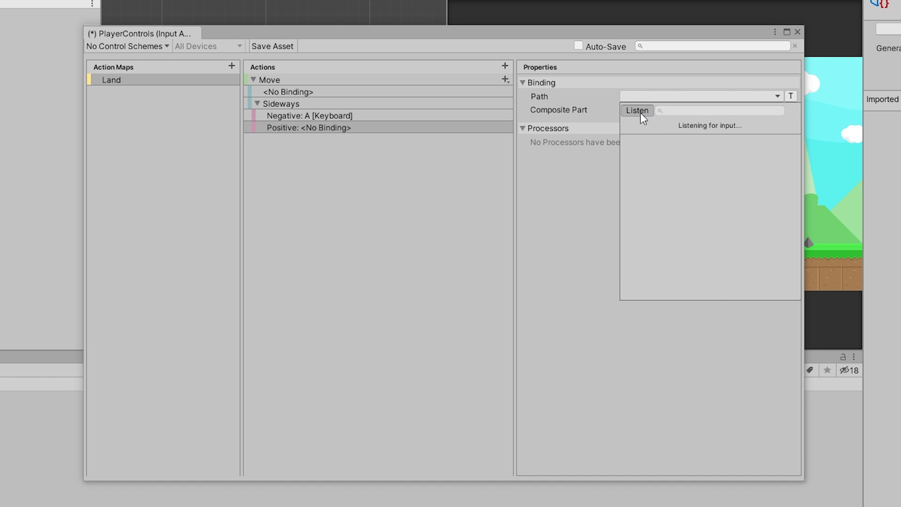
key("d")
left_click(647, 138)
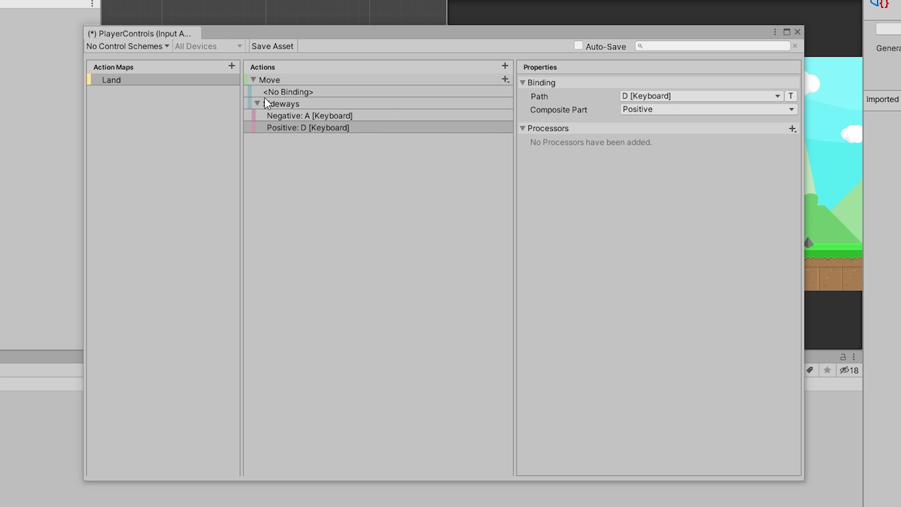
left_click(296, 104)
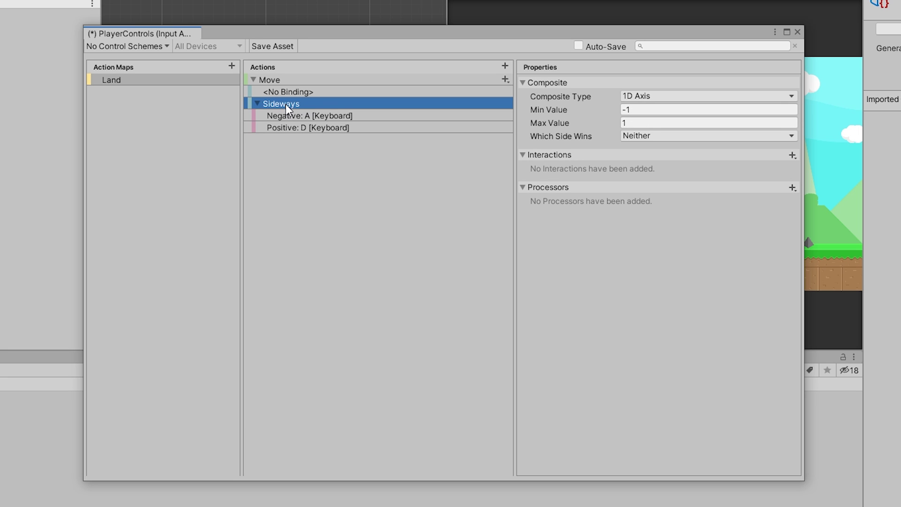
left_click(302, 126)
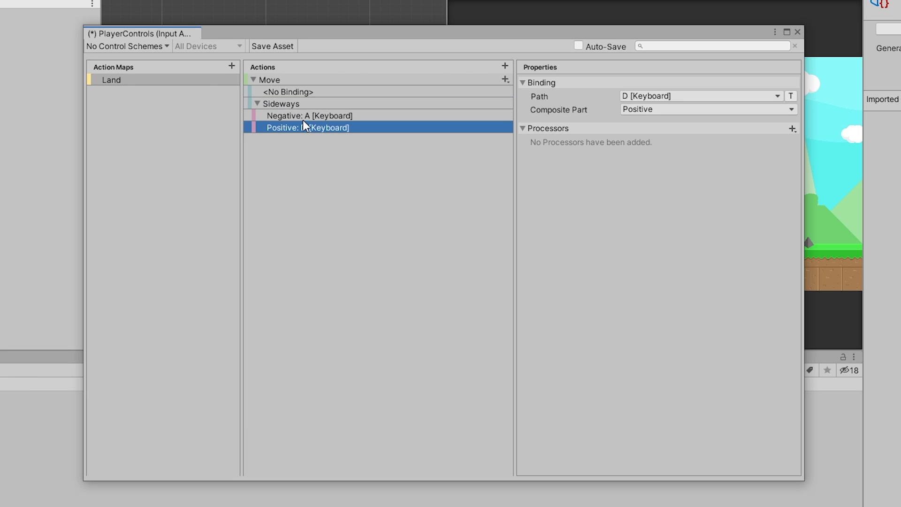
left_click(302, 117)
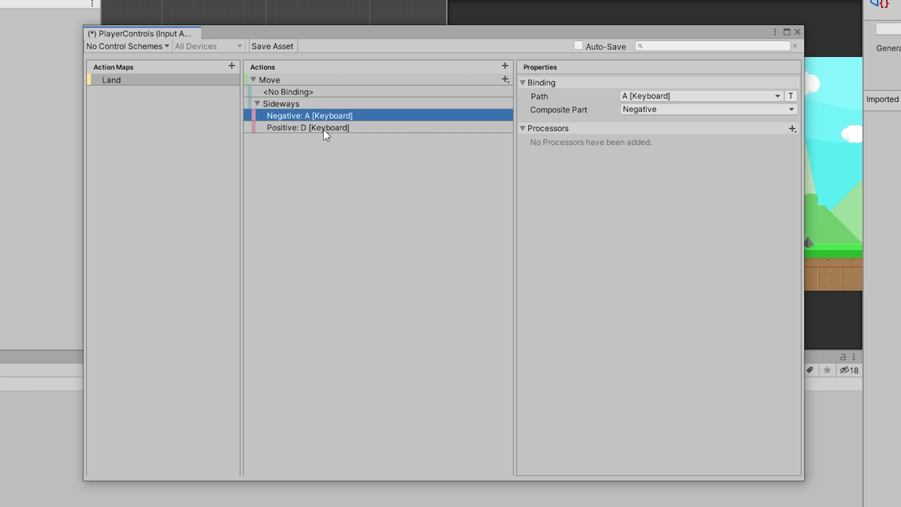
left_click(301, 128)
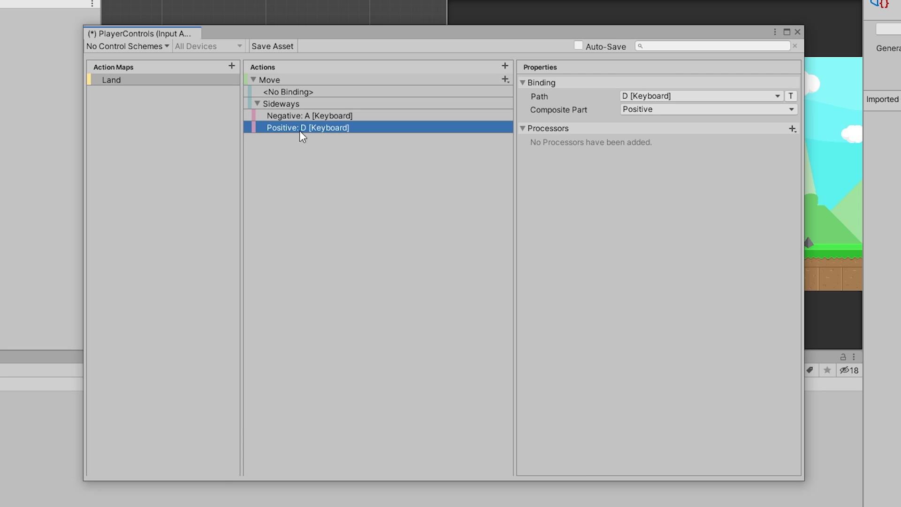
Step: Delete the empty <No Binding> entry under Move and collapse it
left_click(292, 92)
right_click(306, 89)
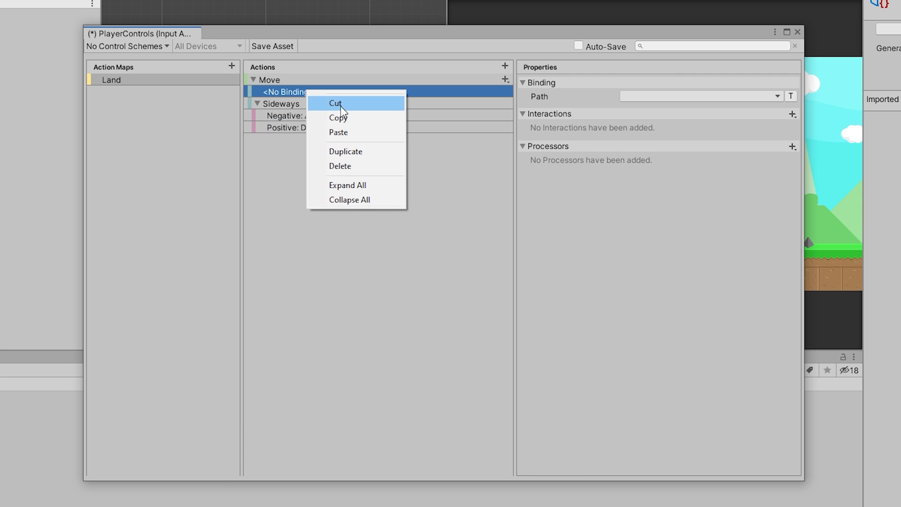
left_click(345, 165)
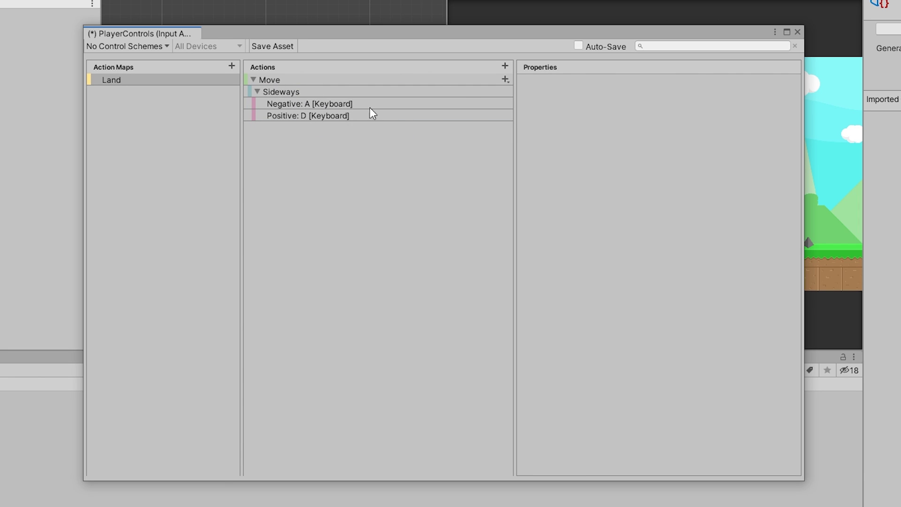
key("Left")
key("Left")
Step: Add a Pass Through action named Jump bound to Space [Keyboard]
left_click(506, 64)
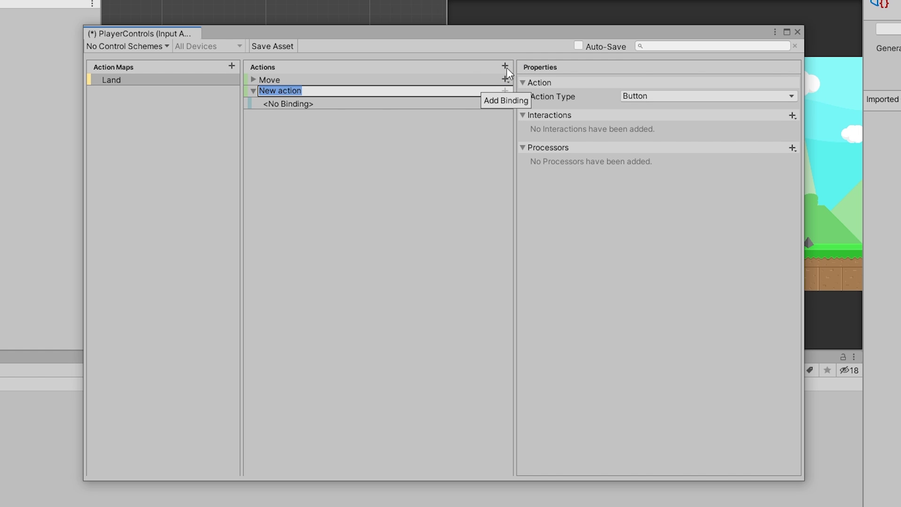
type("Jump")
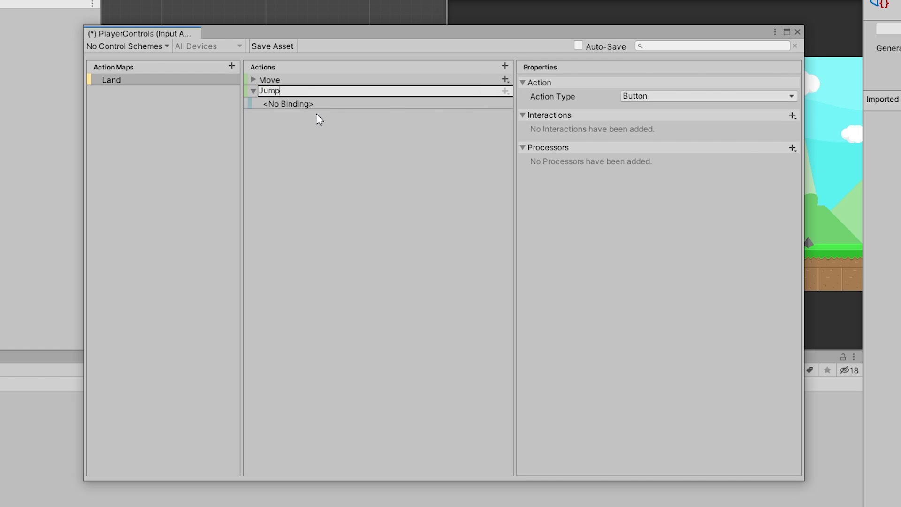
key("Return")
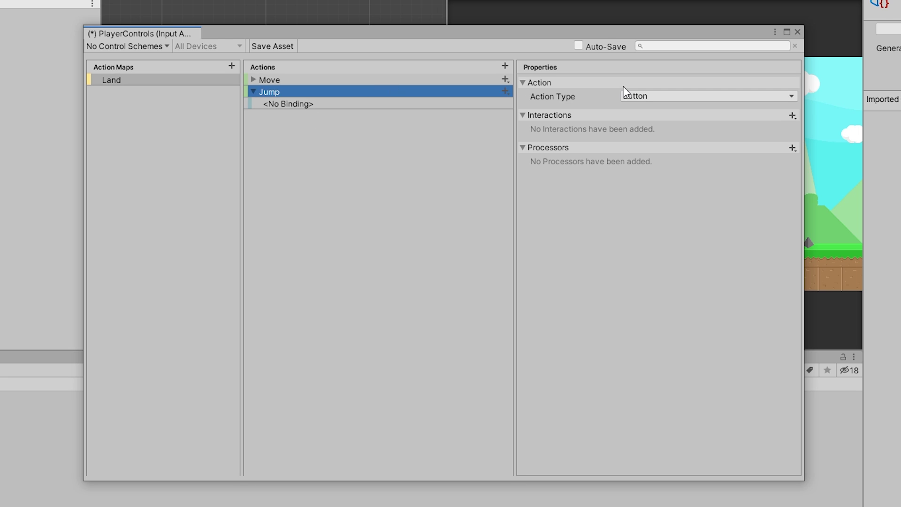
left_click(640, 96)
left_click(639, 139)
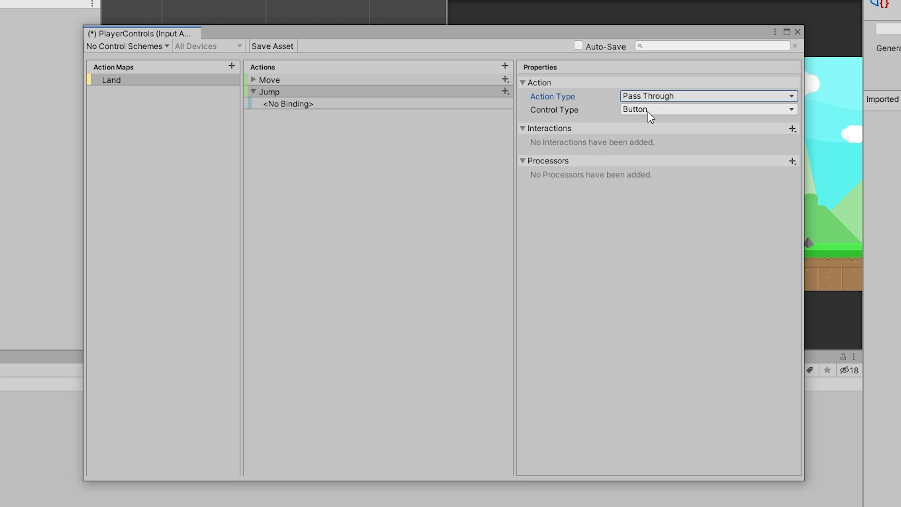
left_click(305, 105)
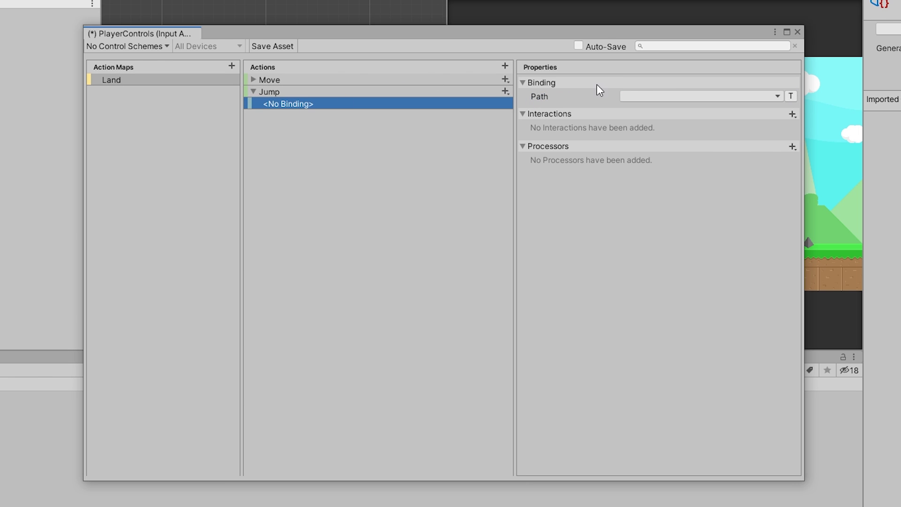
left_click(682, 97)
left_click(629, 111)
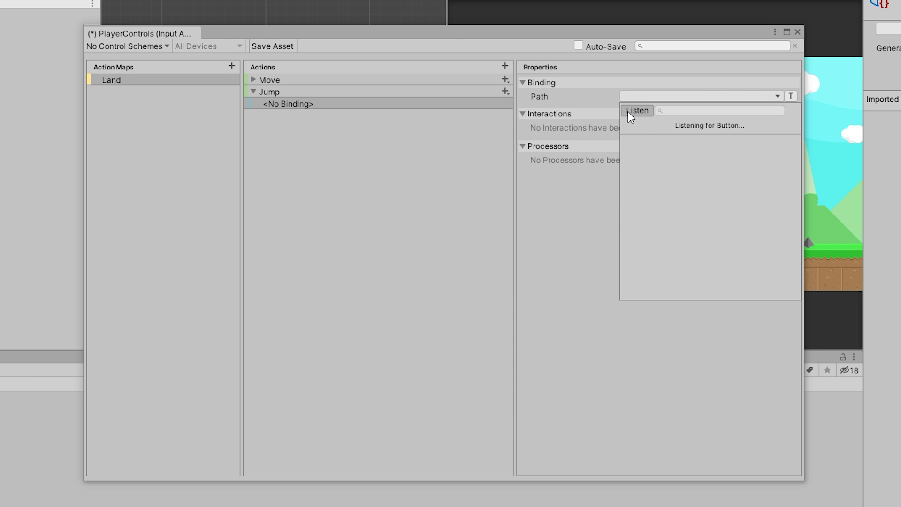
key("space")
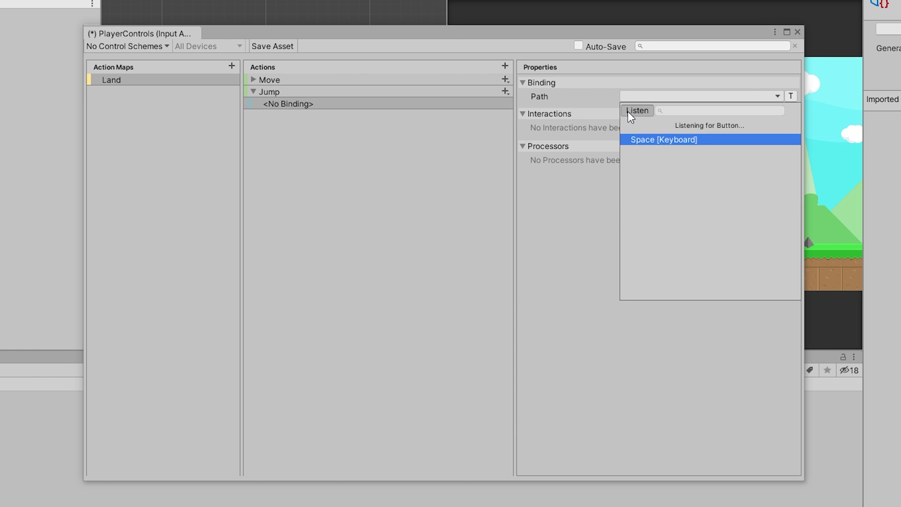
left_click(680, 139)
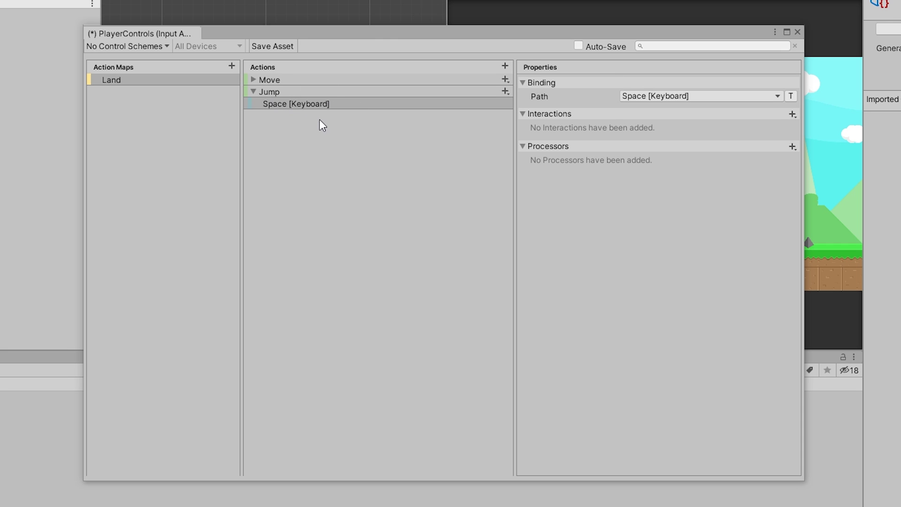
Step: Save the input actions asset, close its editor and select PlayerControls
left_click(277, 46)
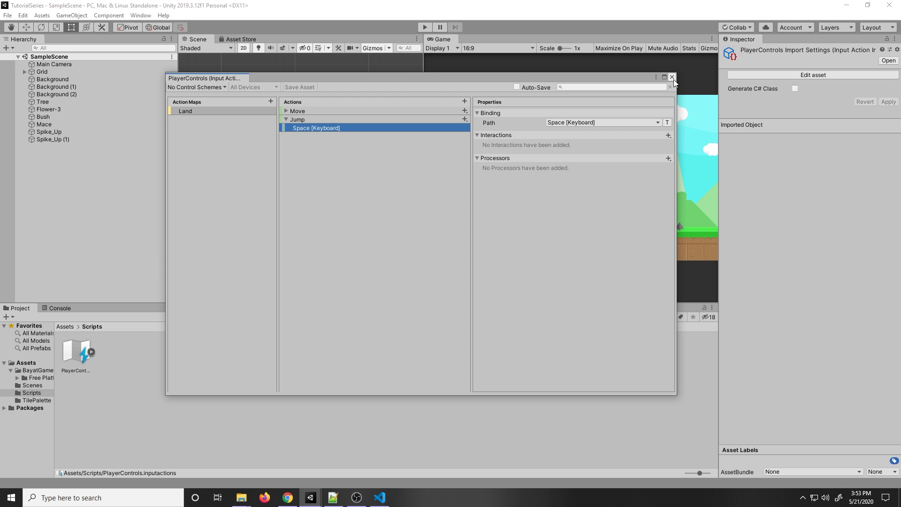
left_click(797, 31)
left_click(95, 377)
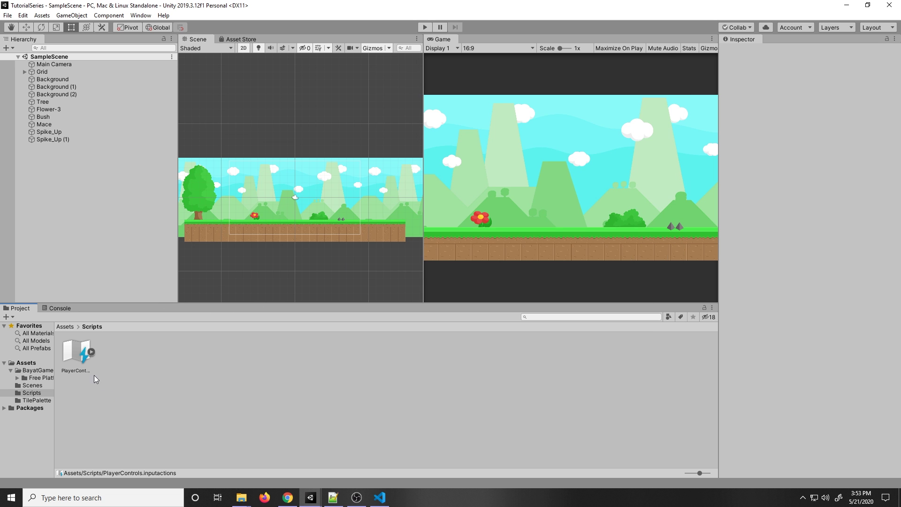
left_click(84, 362)
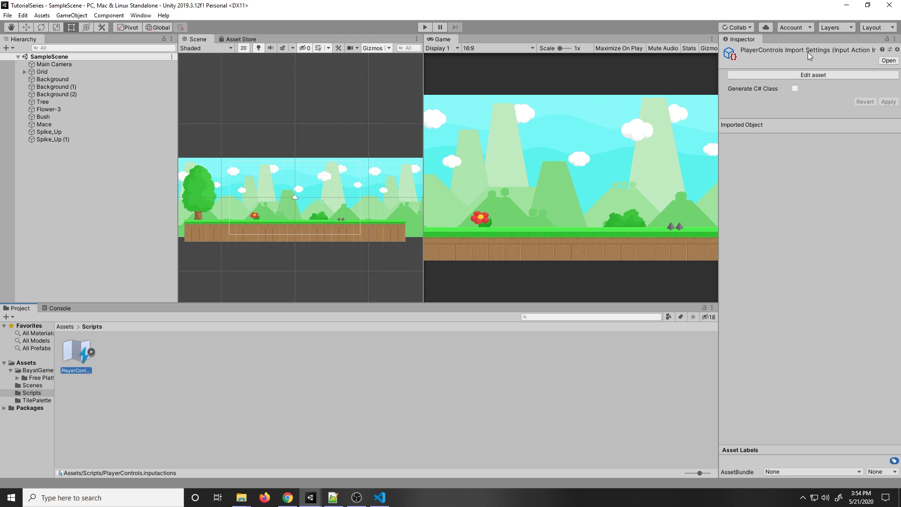
Step: Enable Generate C# Class with the class name PlayerActionControls
left_click(795, 88)
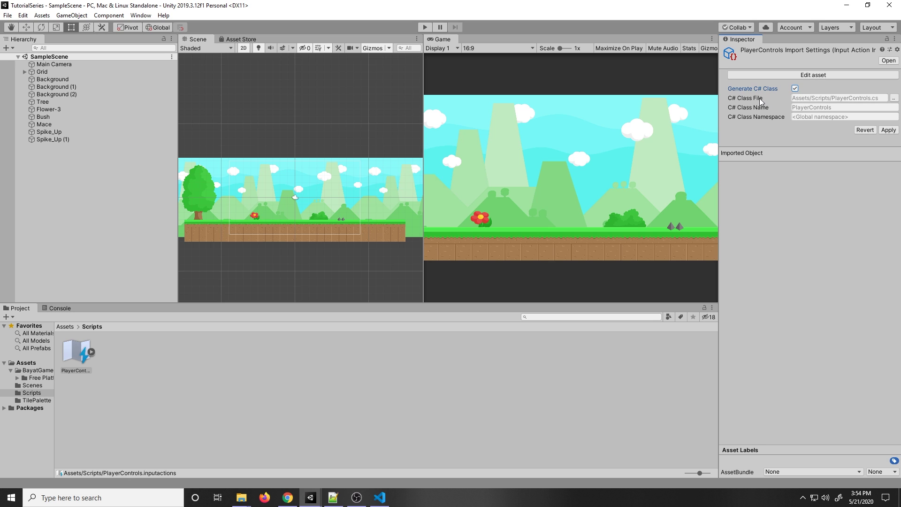
left_click(832, 108)
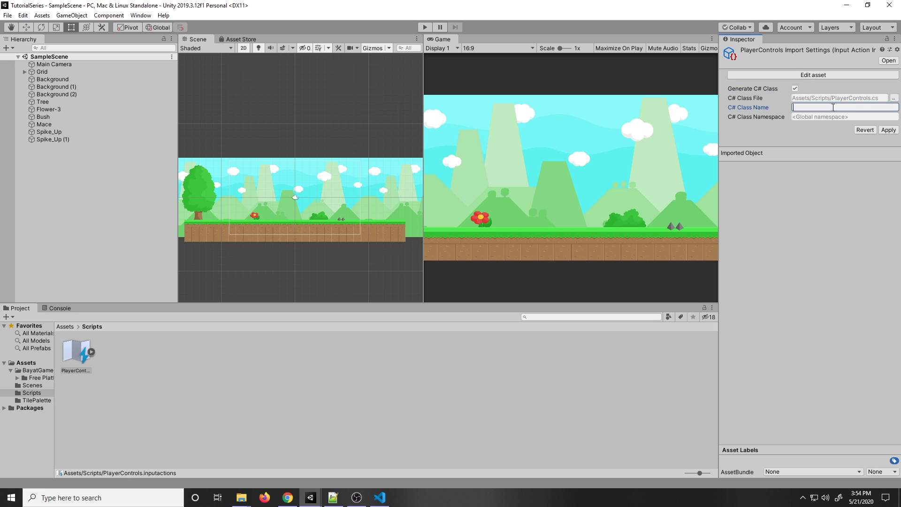
type("PlayerActionControls")
key("ctrl+a")
key("ctrl+c")
Step: Save the class file as PlayerActionControls in Scripts, apply, and select the script
left_click(894, 97)
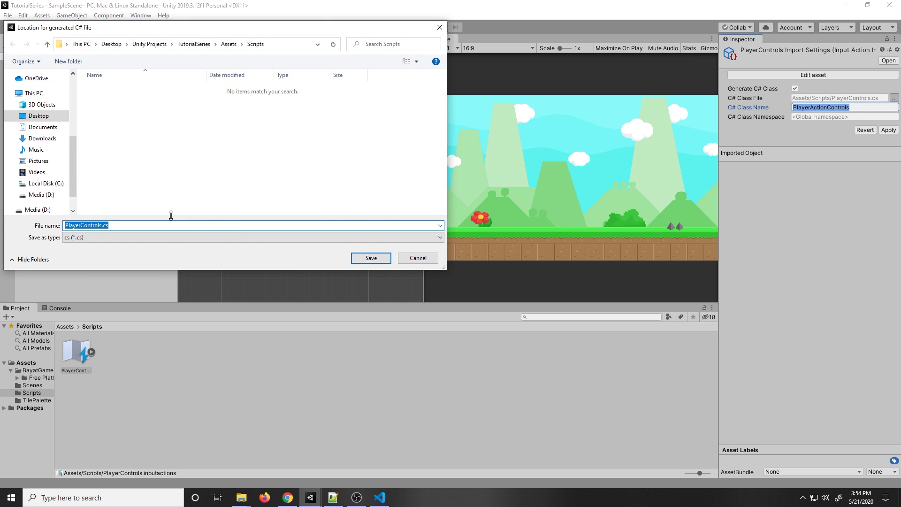
key("ctrl+v")
key("Tab")
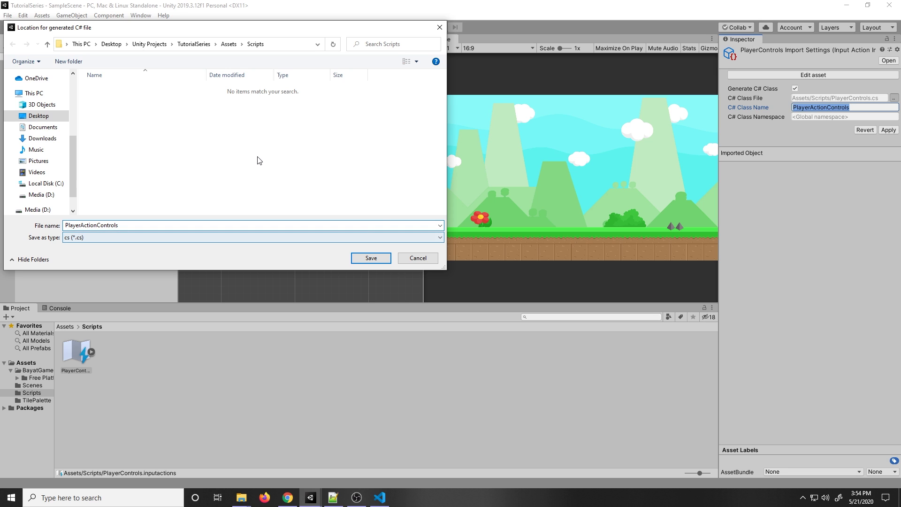
left_click(259, 161)
left_click(368, 260)
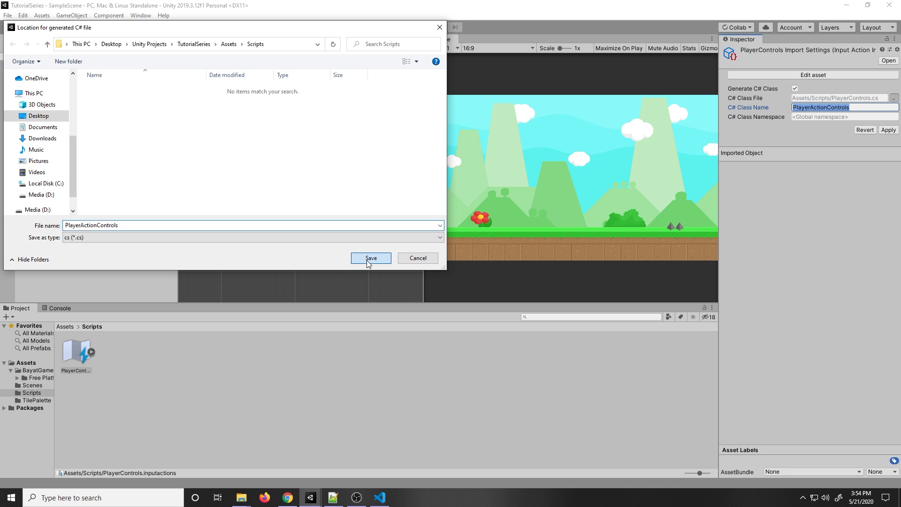
left_click(886, 131)
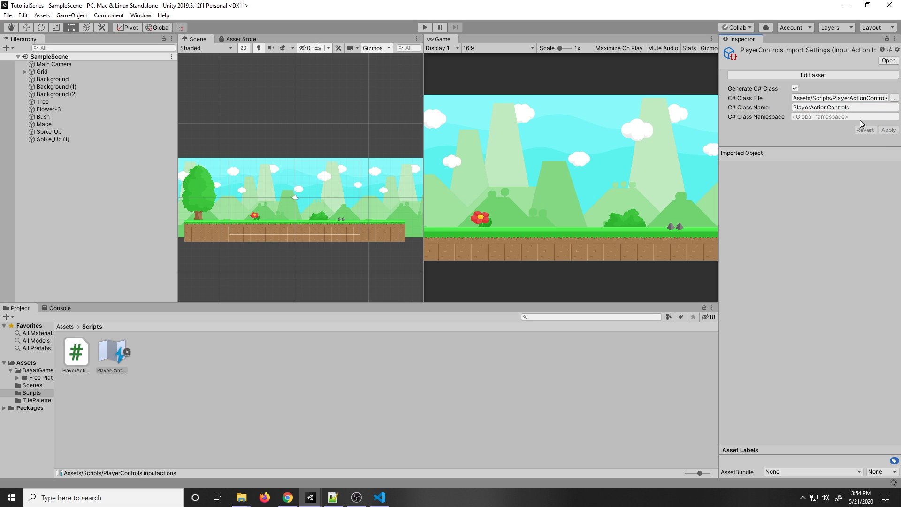
left_click(76, 357)
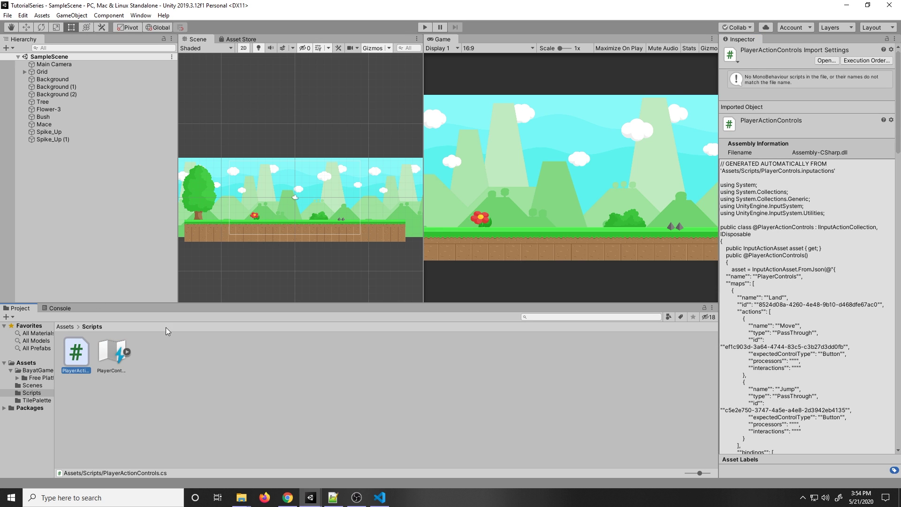
Step: Open PlayerActionControls.cs in VS Code, dismiss the update notice, and review the using statements
double_click(76, 353)
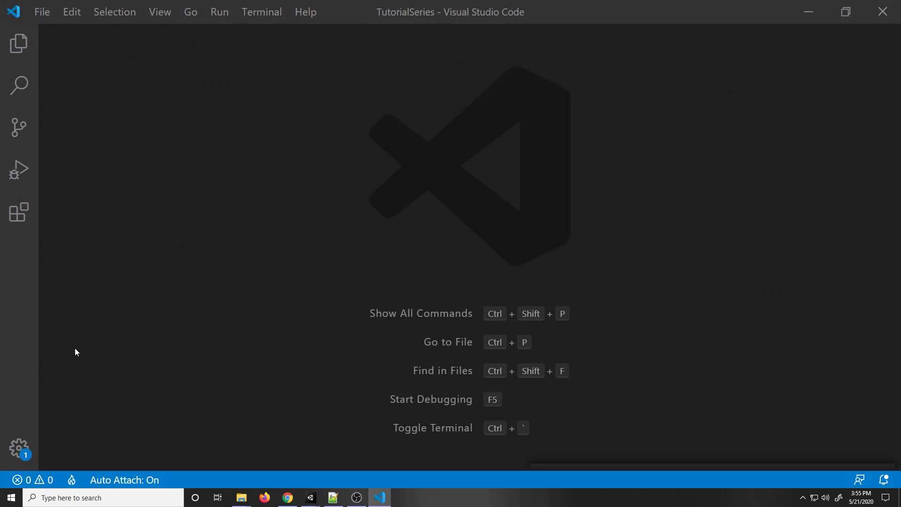
left_click(881, 412)
left_click(141, 95)
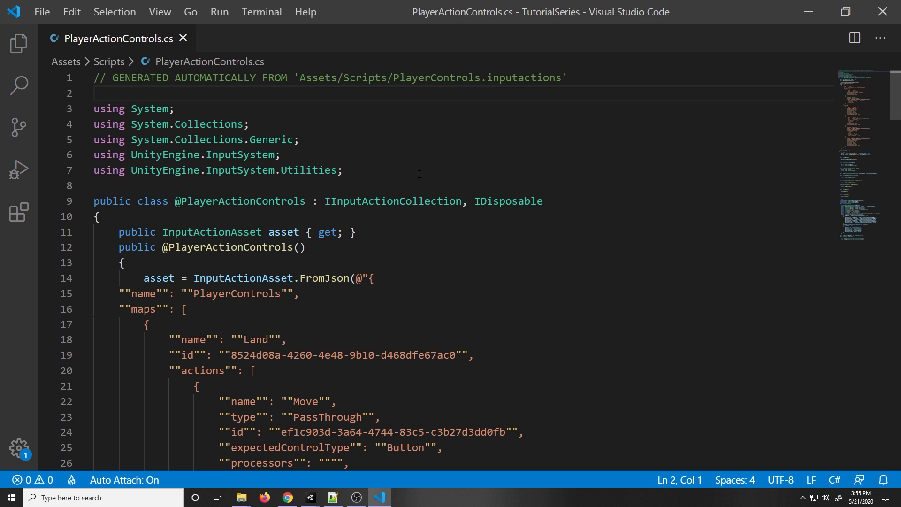
left_click_drag(347, 170, 61, 106)
left_click(234, 93)
Step: Review the generated Land map definition and its Move and Jump action entries
scroll(196, 215, "down", 1)
scroll(197, 215, "up", 1)
key("Up")
scroll(274, 154, "down", 5)
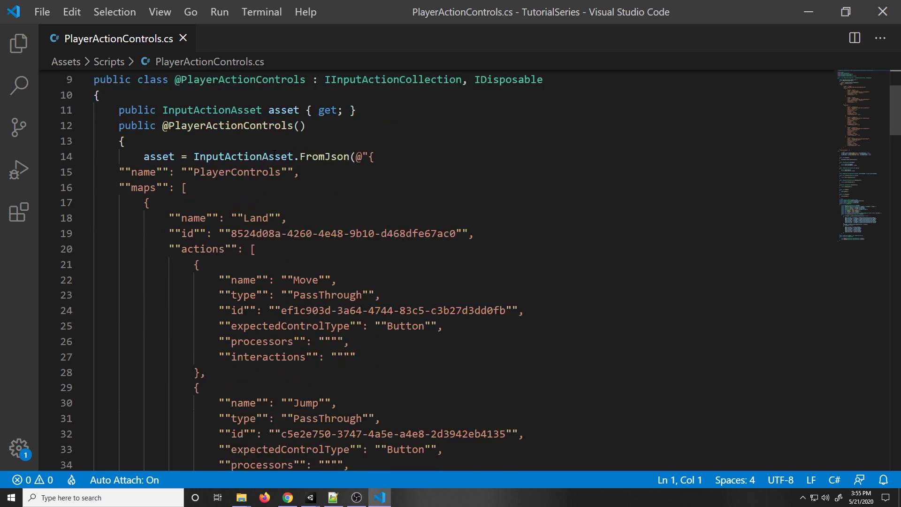
left_click_drag(169, 137, 287, 137)
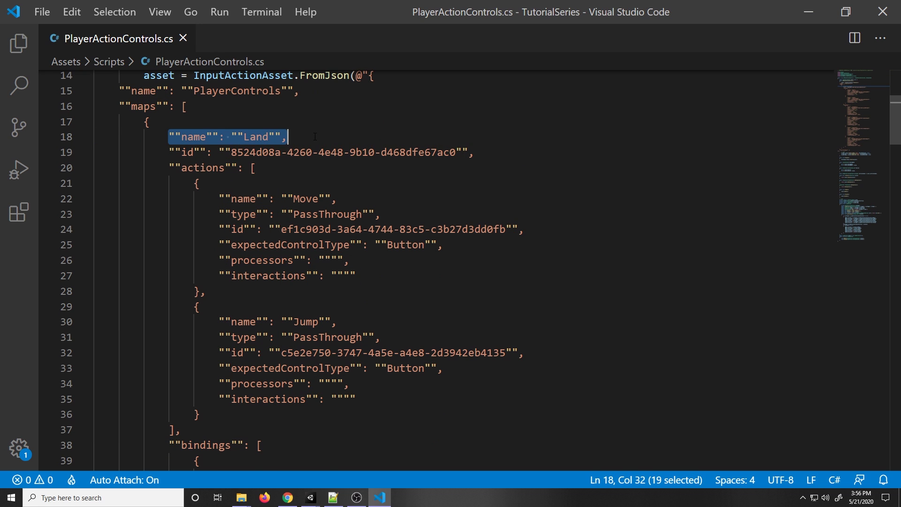
scroll(321, 164, "down", 1)
left_click(163, 96)
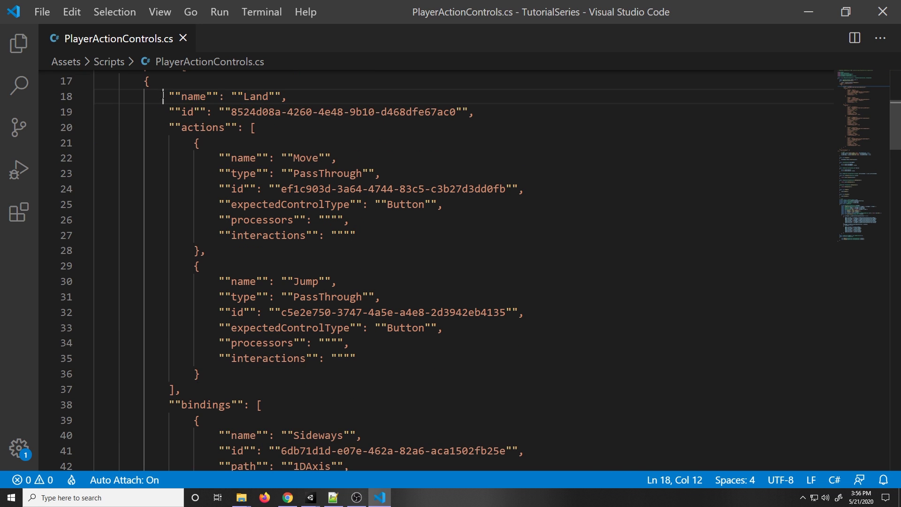
scroll(223, 132, "down", 2)
scroll(223, 132, "up", 1)
left_click_drag(219, 117, 381, 133)
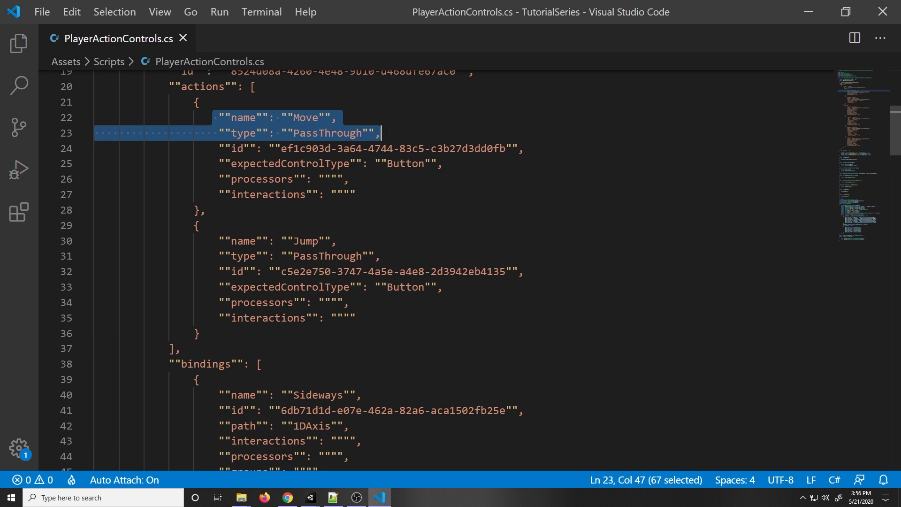
left_click(219, 240)
left_click_drag(219, 241, 294, 241)
left_click(444, 272)
left_click_drag(890, 154, 863, 377)
scroll(200, 274, "down", 3)
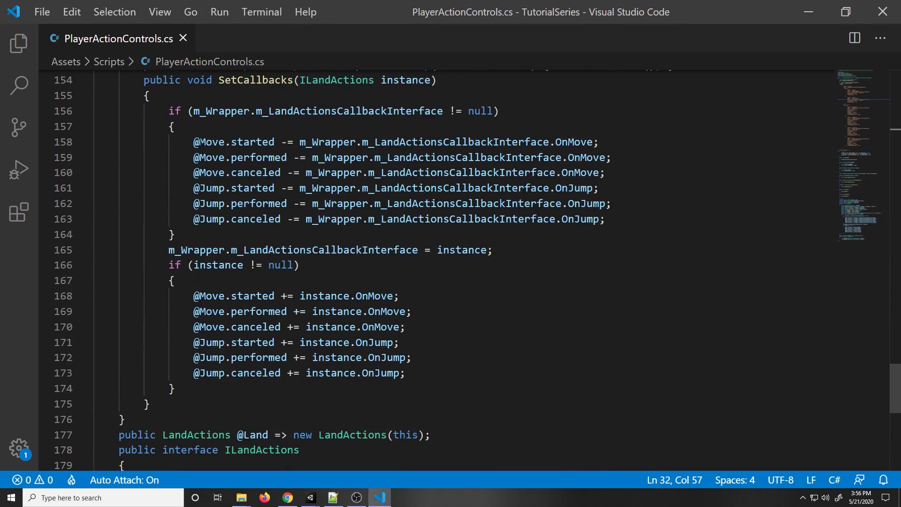
left_click_drag(194, 142, 225, 142)
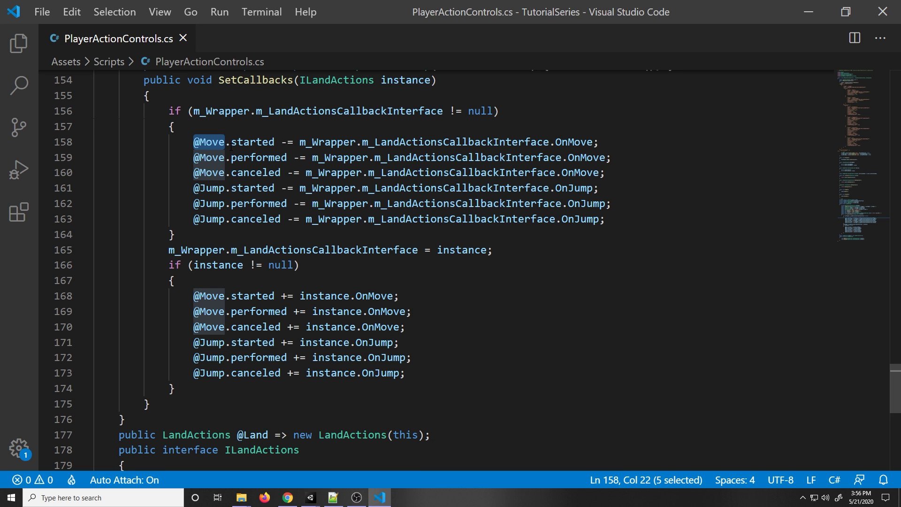
left_click(197, 97)
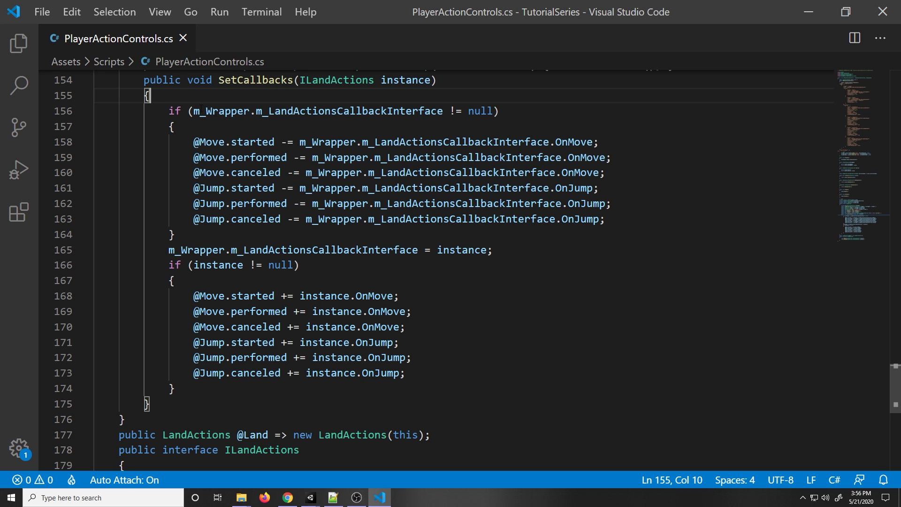
scroll(158, 99, "up", 2)
scroll(176, 338, "down", 3)
scroll(176, 338, "up", 1)
left_click_drag(192, 355, 288, 357)
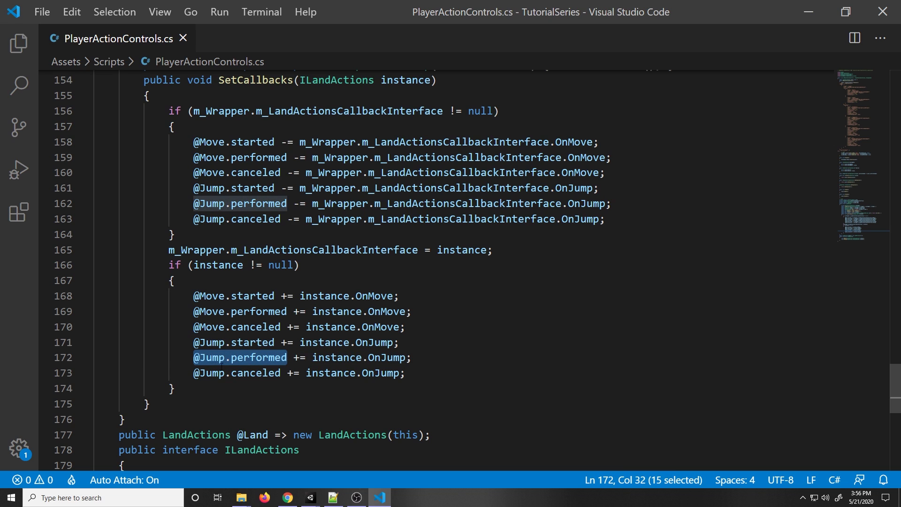
left_click(188, 357)
left_click_drag(194, 357, 288, 358)
left_click(196, 358)
left_click_drag(194, 357, 288, 357)
left_click(215, 352)
key("Home")
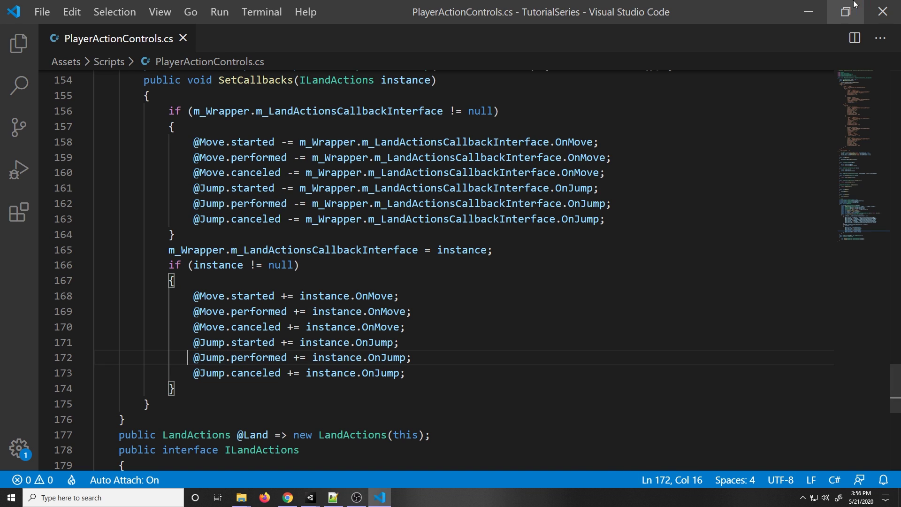
Step: Back in Unity, add a new C# script named PlayerController to the Scripts folder
left_click(824, 4)
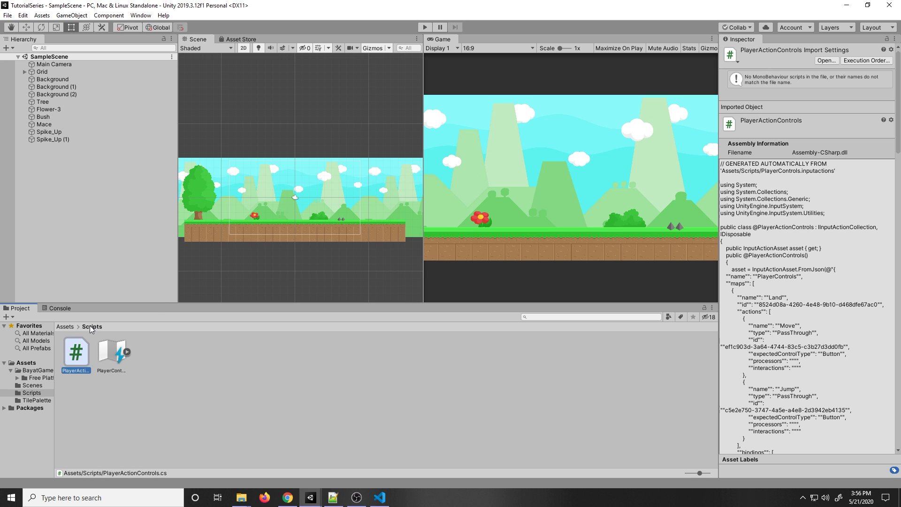
right_click(157, 358)
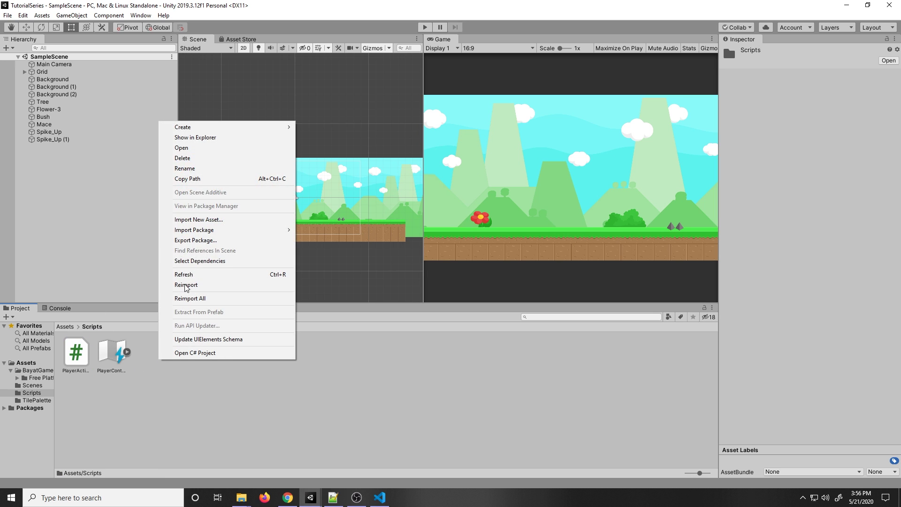
mouse_move(207, 128)
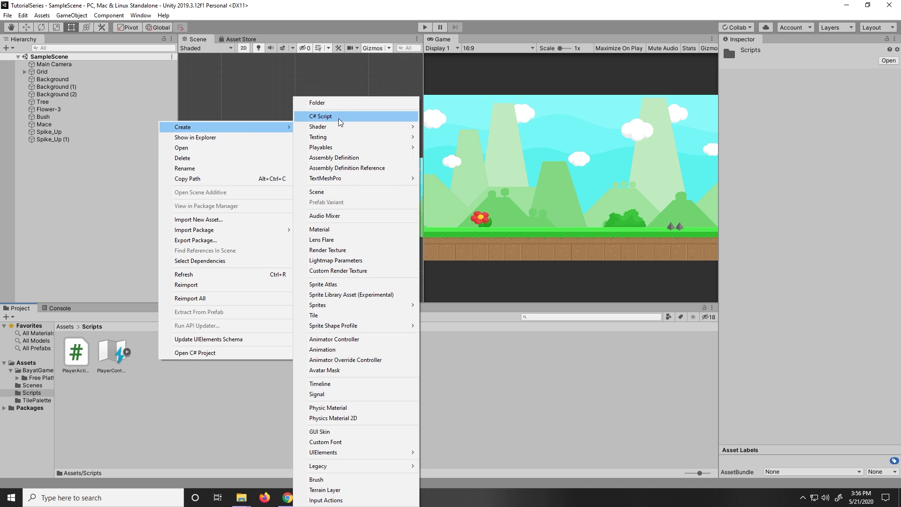
left_click(345, 120)
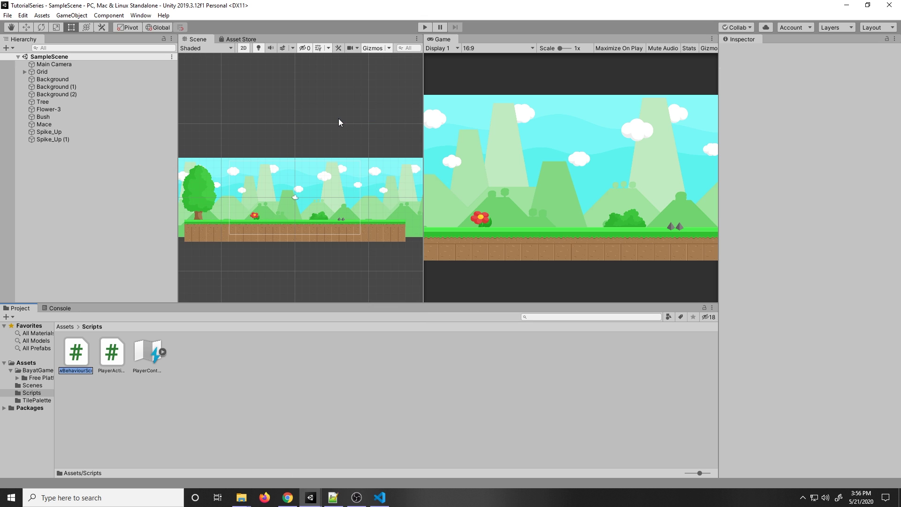
type("PlayerController")
key("Return")
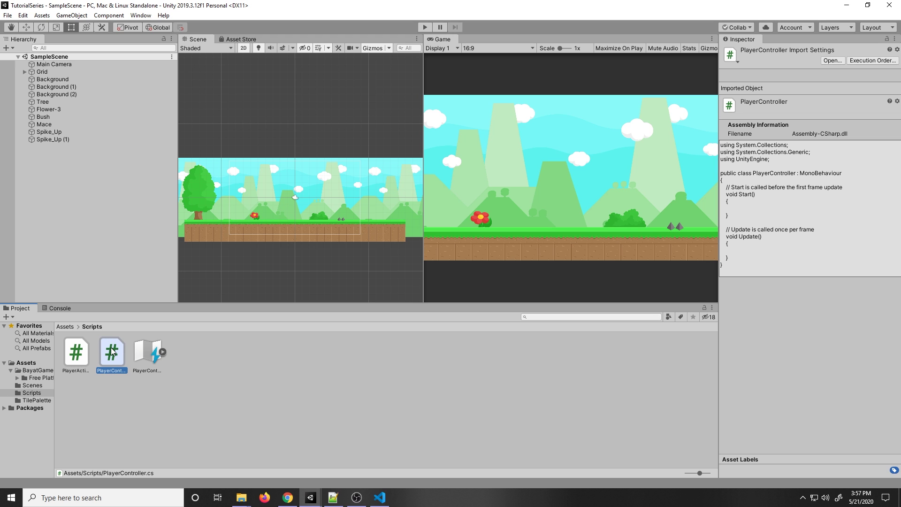
Step: Open PlayerController.cs and highlight the System.Collections, System.Collections.Generic and UnityEngine using statements
double_click(111, 352)
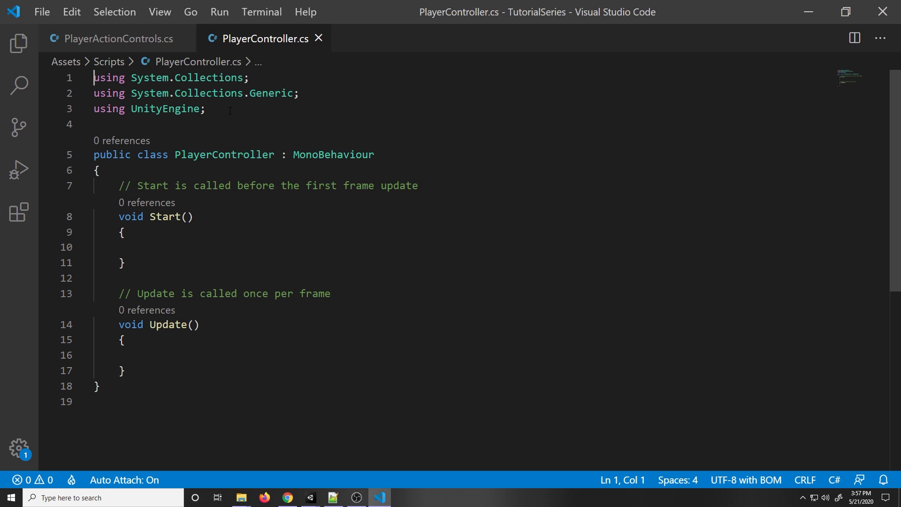
left_click(301, 93)
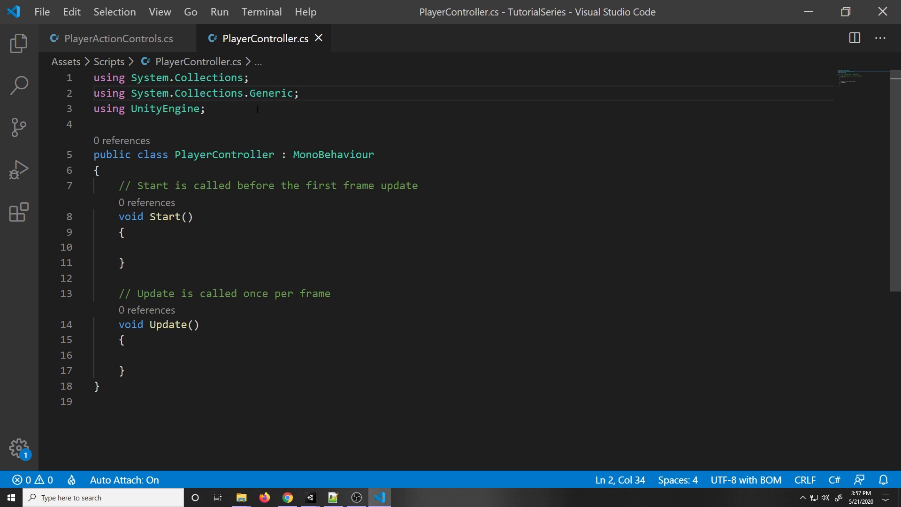
left_click_drag(257, 110, 20, 80)
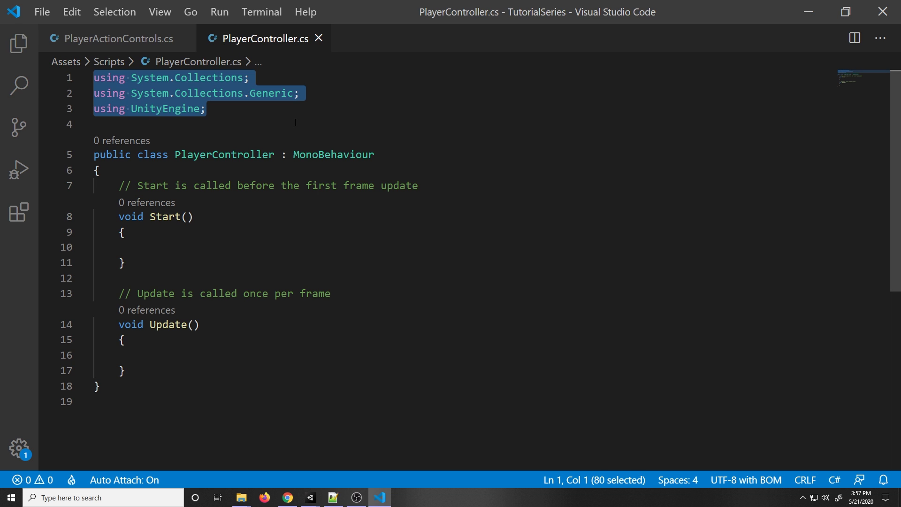
left_click(106, 77)
left_click_drag(94, 77, 235, 112)
left_click(239, 116)
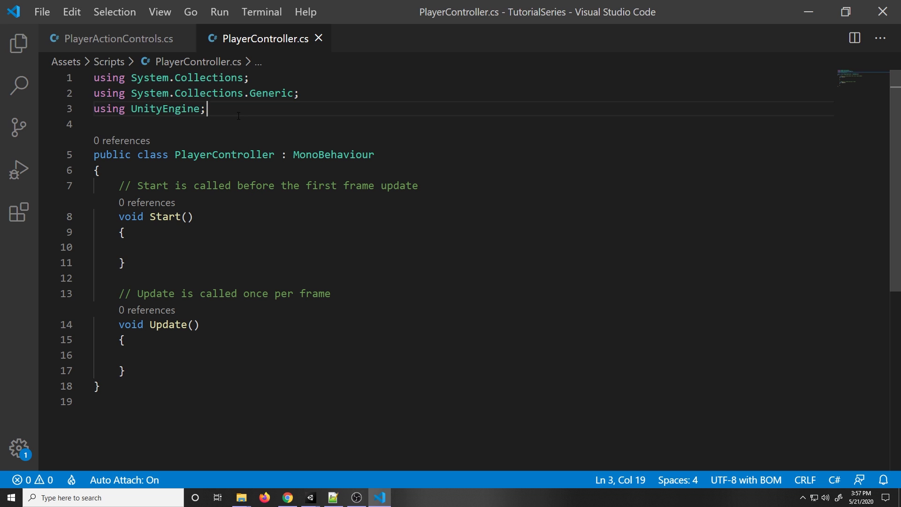
left_click_drag(94, 77, 281, 93)
left_click(130, 93)
left_click_drag(131, 77, 243, 78)
left_click(112, 109)
left_click_drag(131, 93, 291, 93)
left_click(145, 108)
double_click(149, 109)
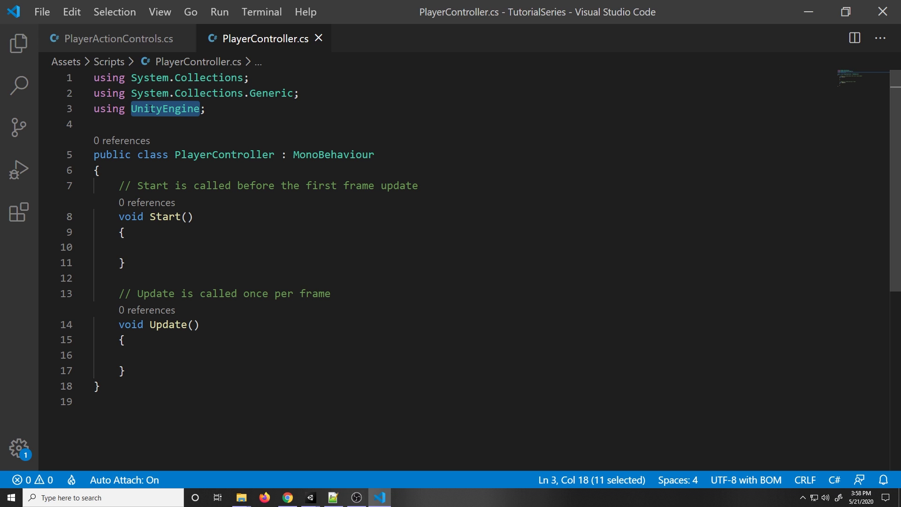
left_click(213, 120)
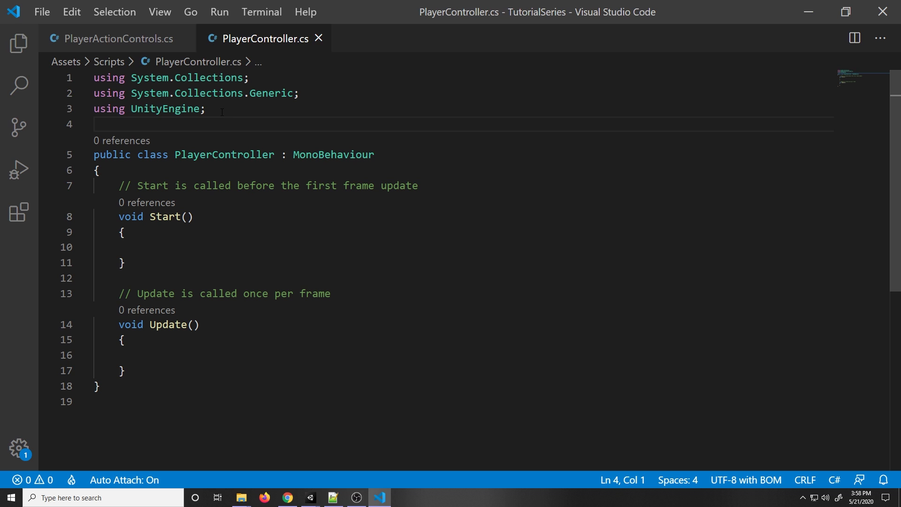
left_click_drag(222, 112, 93, 108)
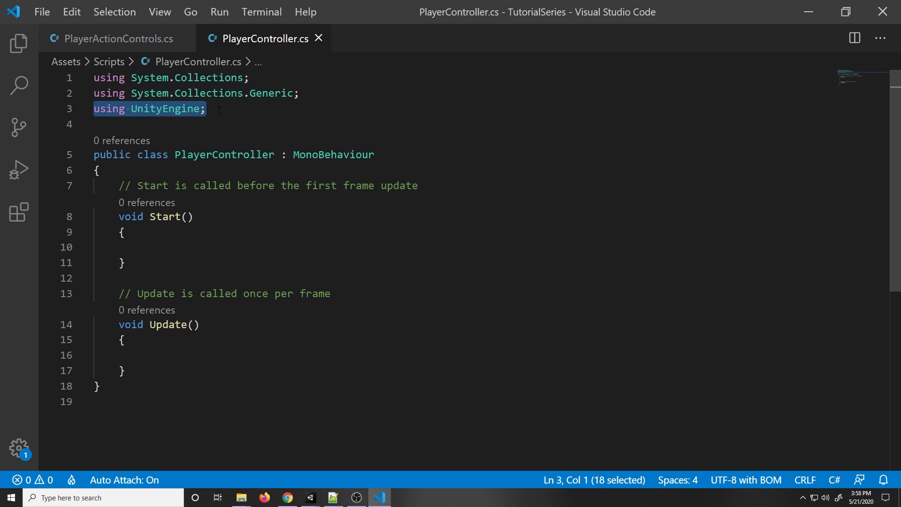
key("Down")
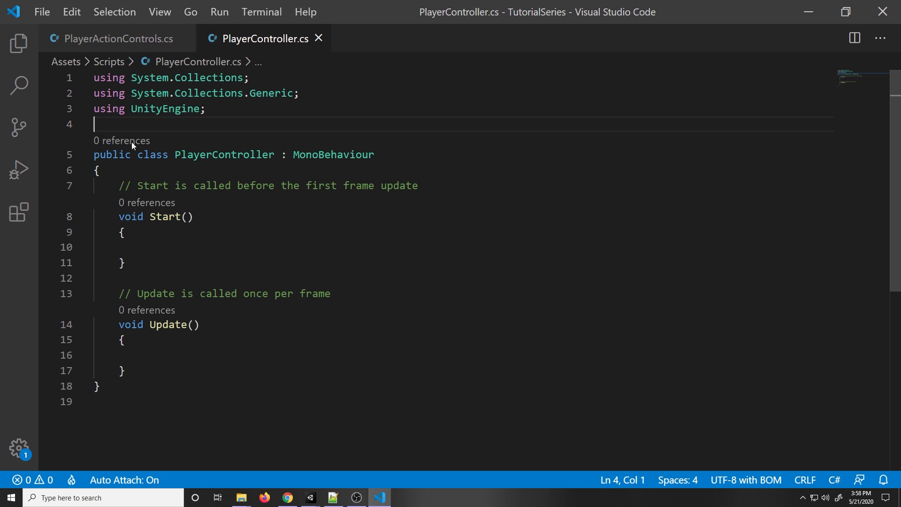
Step: Highlight the PlayerController class name and its MonoBehaviour base class
double_click(225, 154)
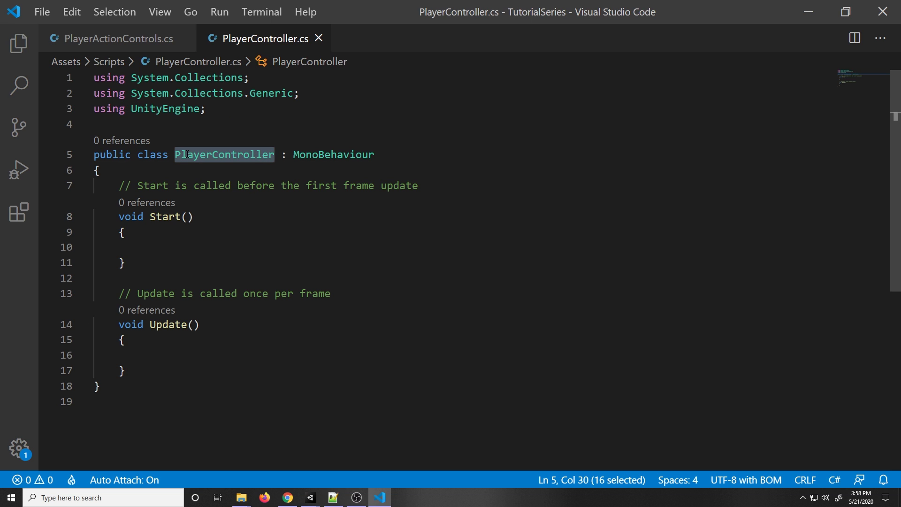
left_click(280, 139)
left_click_drag(287, 155, 388, 152)
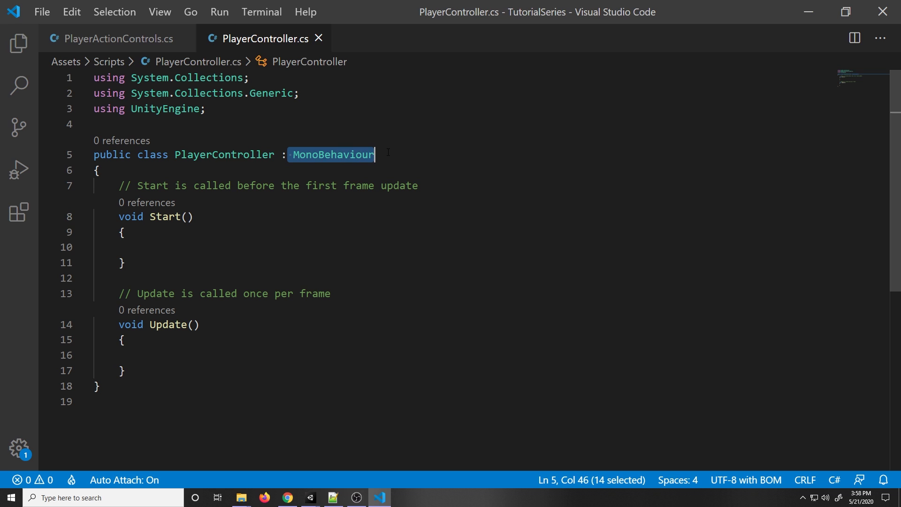
left_click(300, 133)
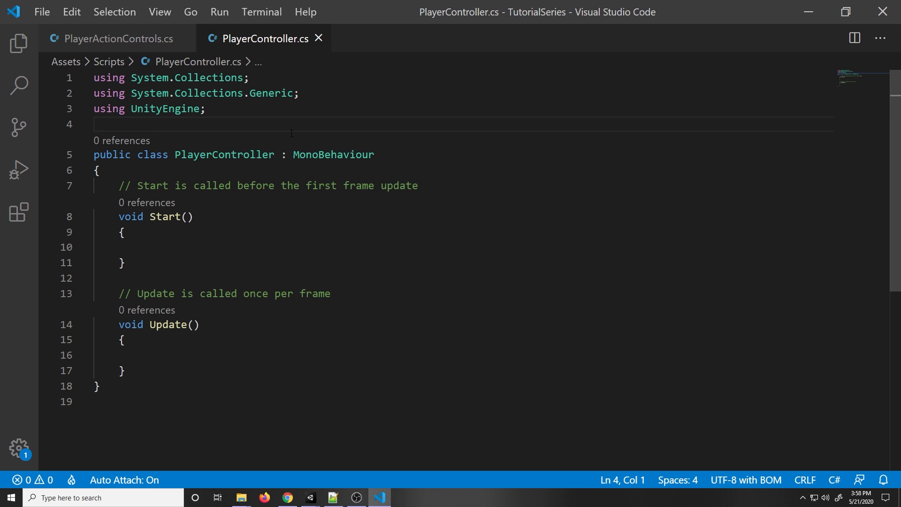
double_click(301, 155)
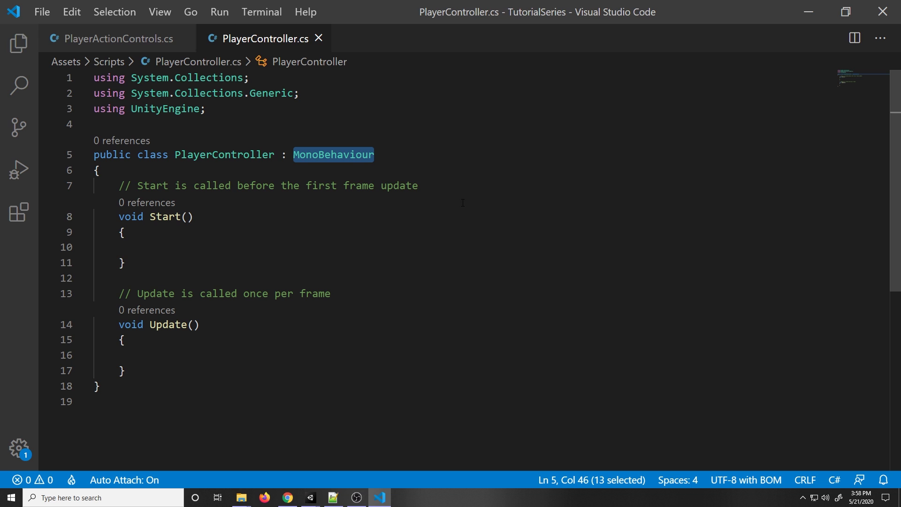
left_click(342, 185)
left_click_drag(292, 161, 377, 152)
left_click(194, 155)
left_click(368, 155)
left_click_drag(131, 108, 195, 109)
Step: Highlight the template's empty Start and Update methods and their comments
left_click(148, 217)
left_click_drag(119, 185, 203, 361)
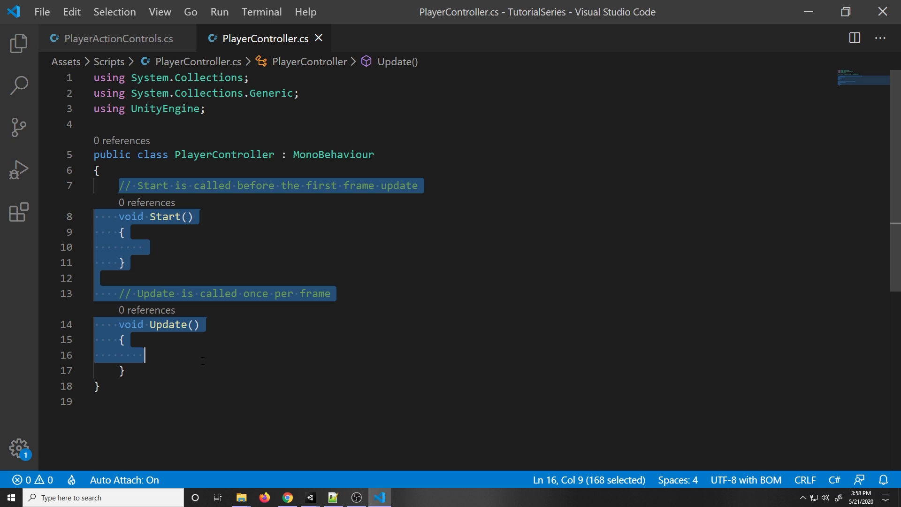
left_click_drag(124, 374, 119, 185)
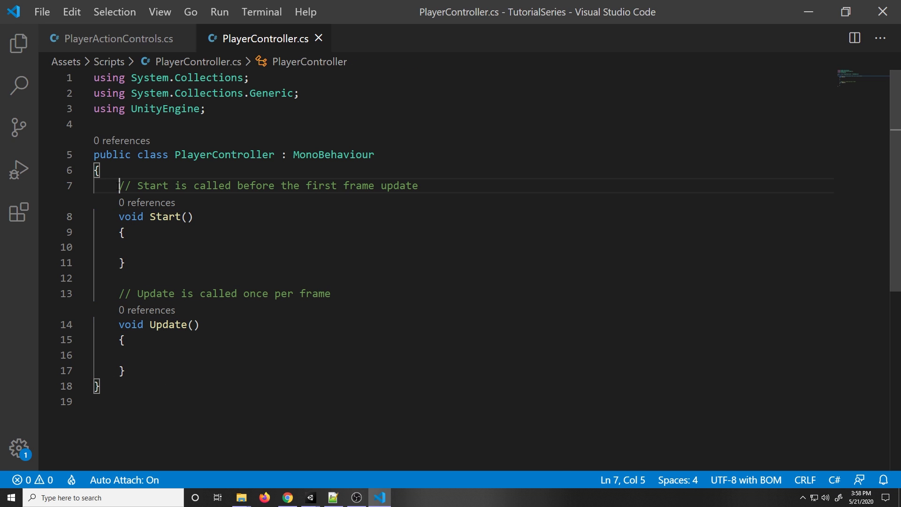
left_click(119, 186)
left_click(164, 135)
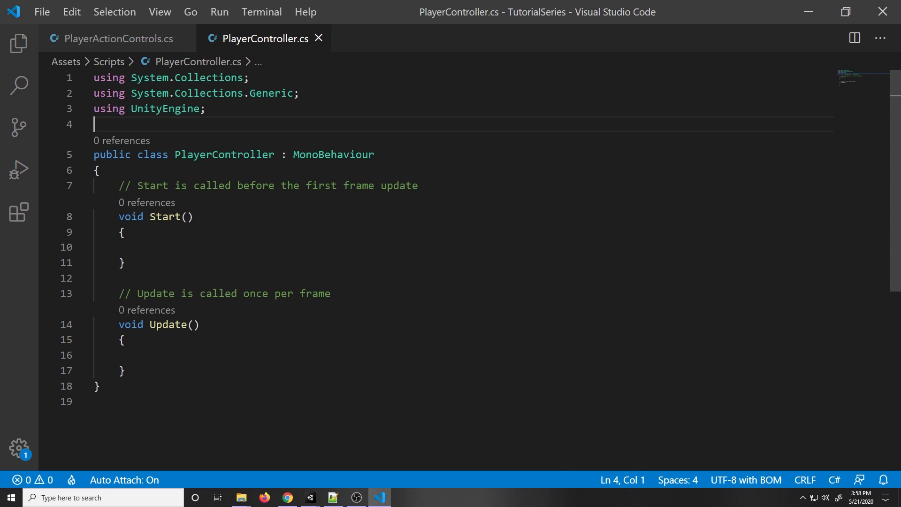
left_click_drag(294, 154, 399, 157)
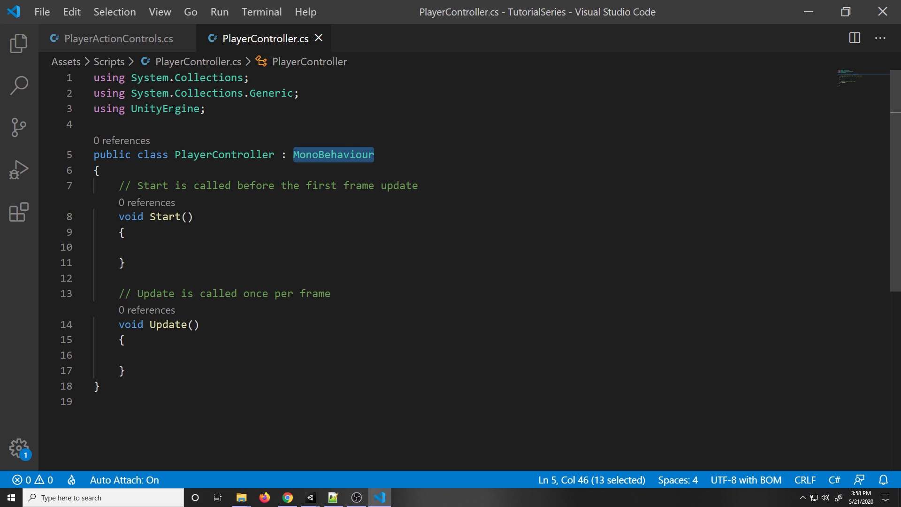
scroll(147, 134, "down", 1)
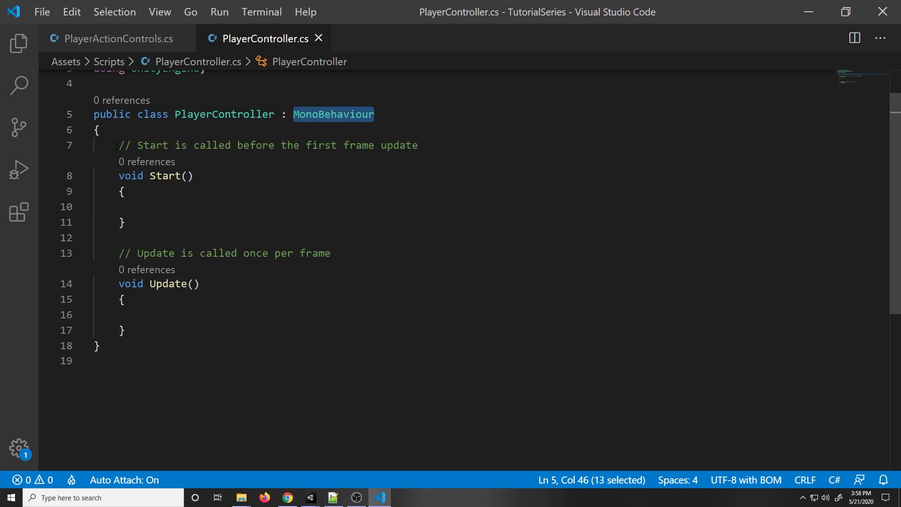
left_click_drag(118, 145, 186, 324)
left_click(186, 324)
scroll(185, 324, "up", 1)
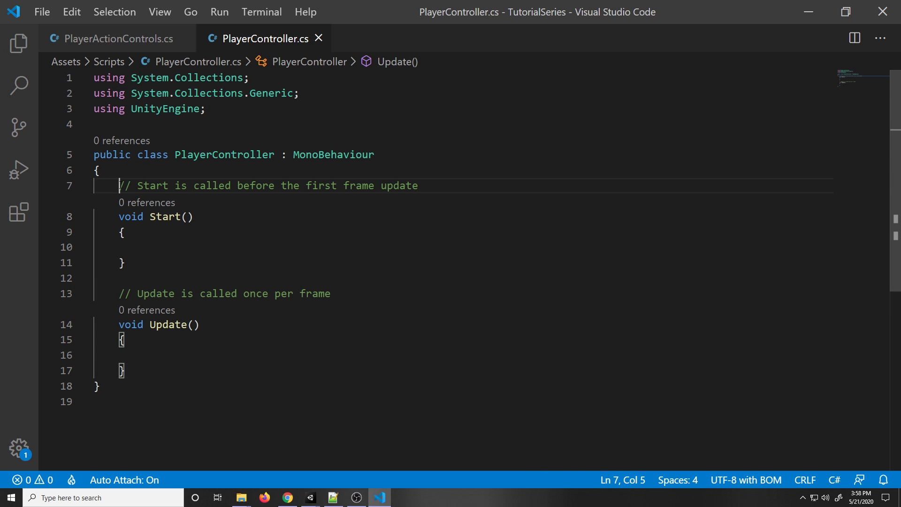
left_click_drag(118, 185, 130, 279)
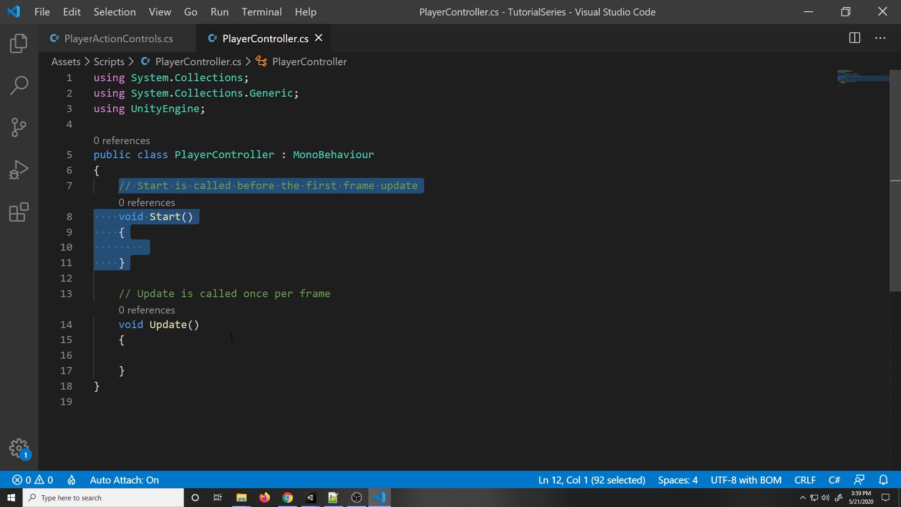
left_click(157, 264)
left_click(158, 248)
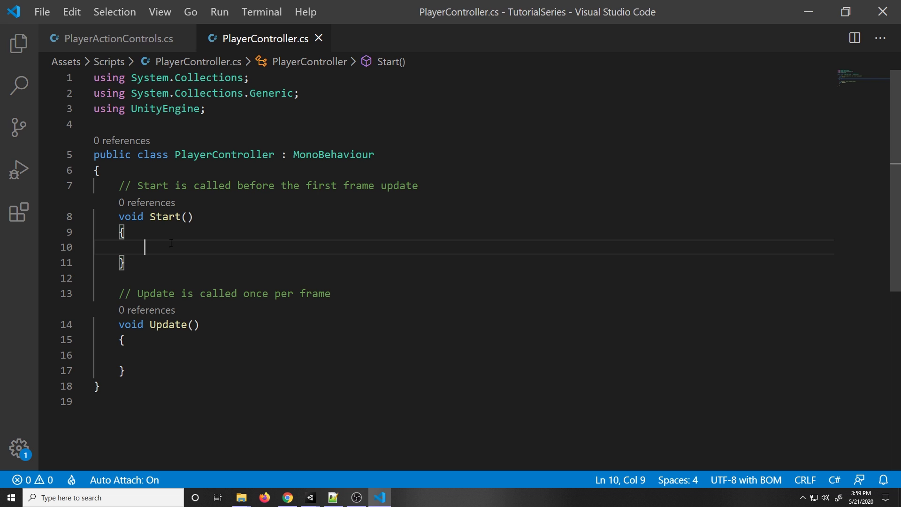
Step: Declare an int health; field at the top of the PlayerController class
left_click(163, 186)
key("Up")
key("Return")
key("Return")
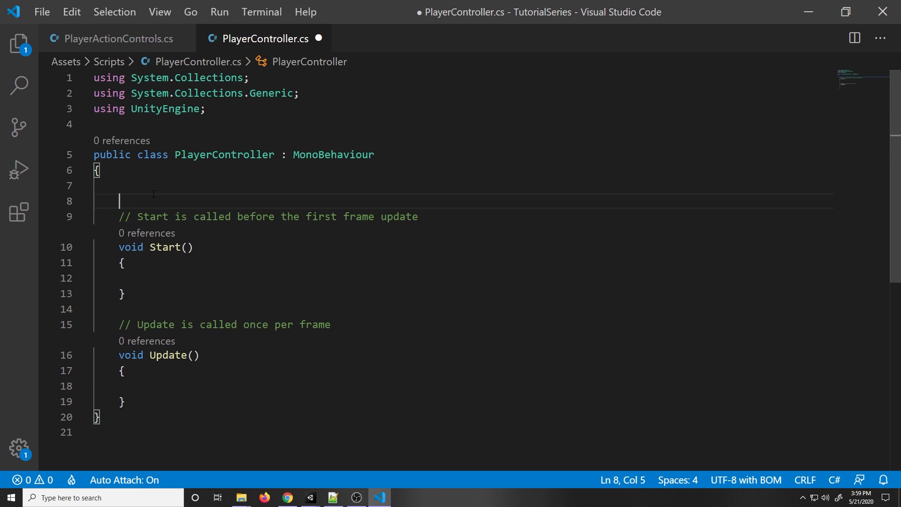
key("Return")
key("Up")
key("Tab")
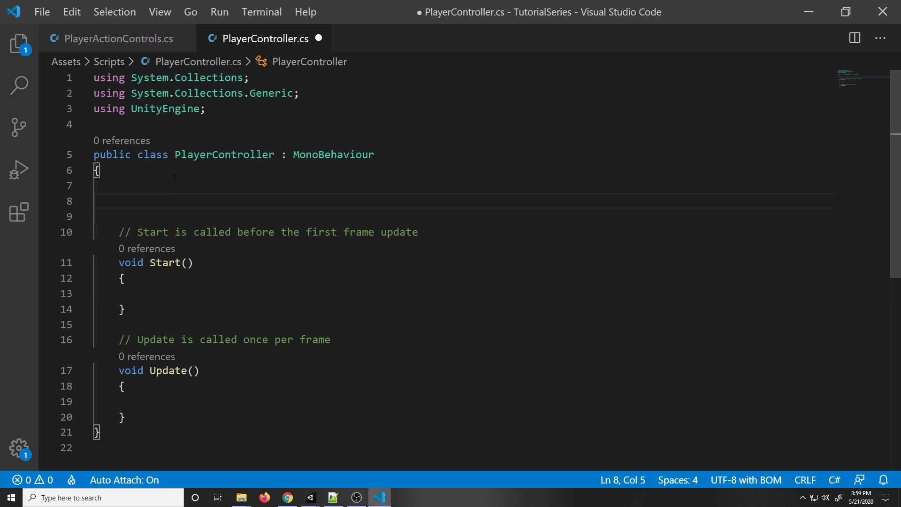
type("int health")
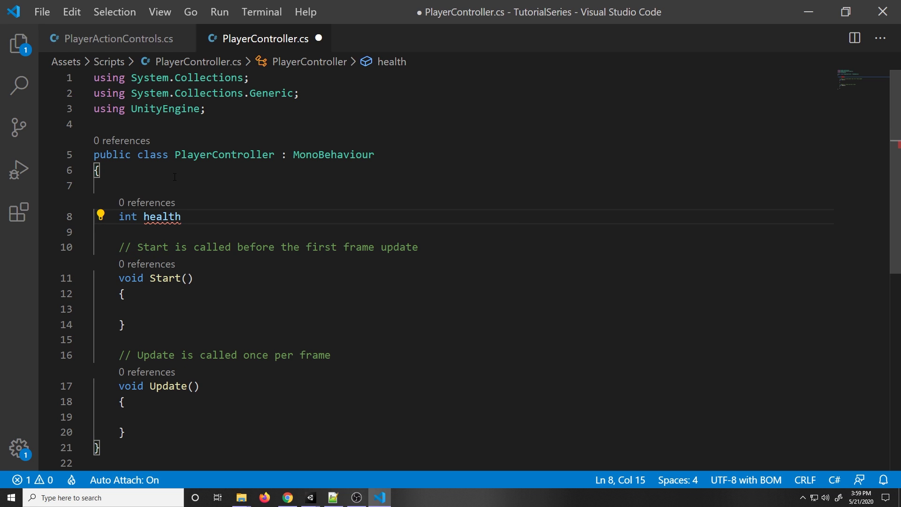
type(";")
left_click_drag(187, 217, 117, 222)
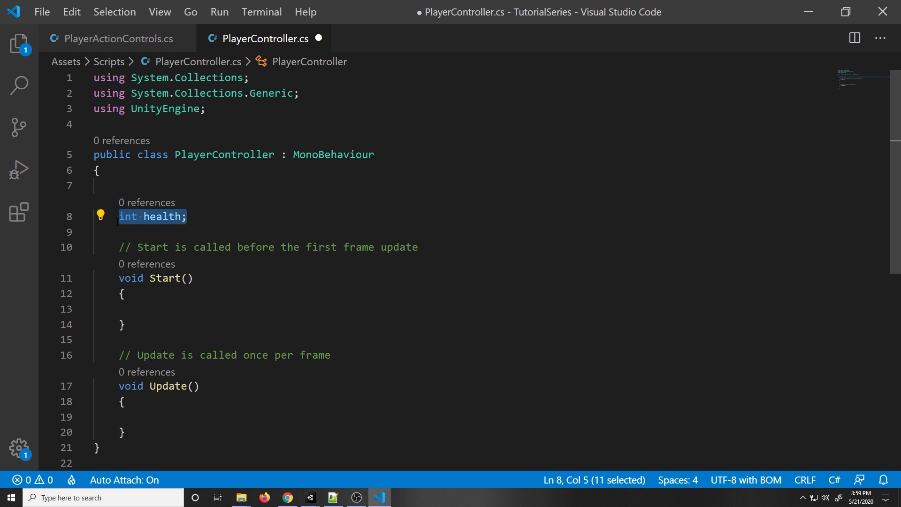
double_click(160, 220)
Step: Assign health = 100; inside the Start method
left_click(164, 305)
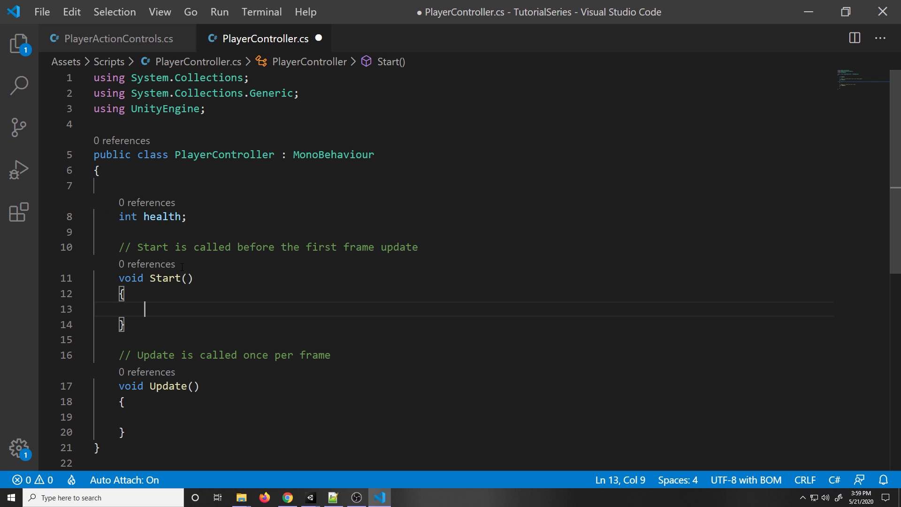
type("health = 100")
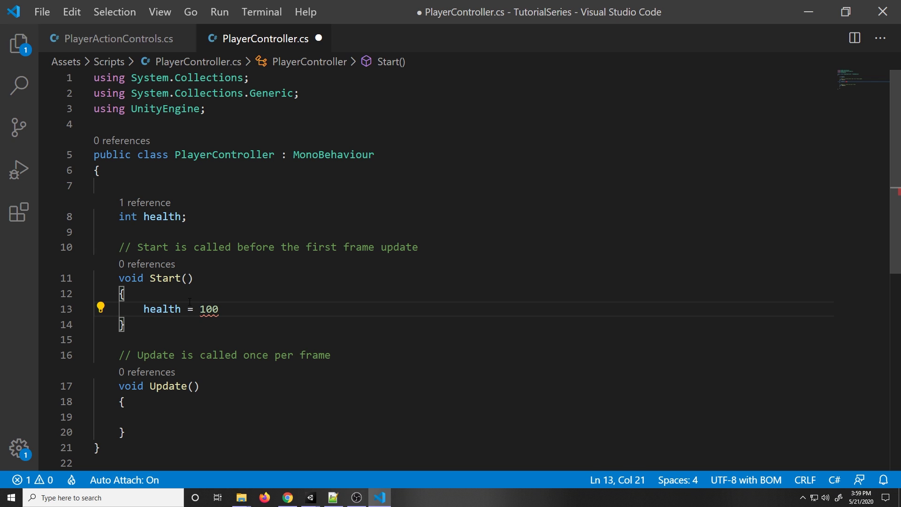
type("l")
key("BackSpace")
type(";")
left_click_drag(246, 301, 101, 309)
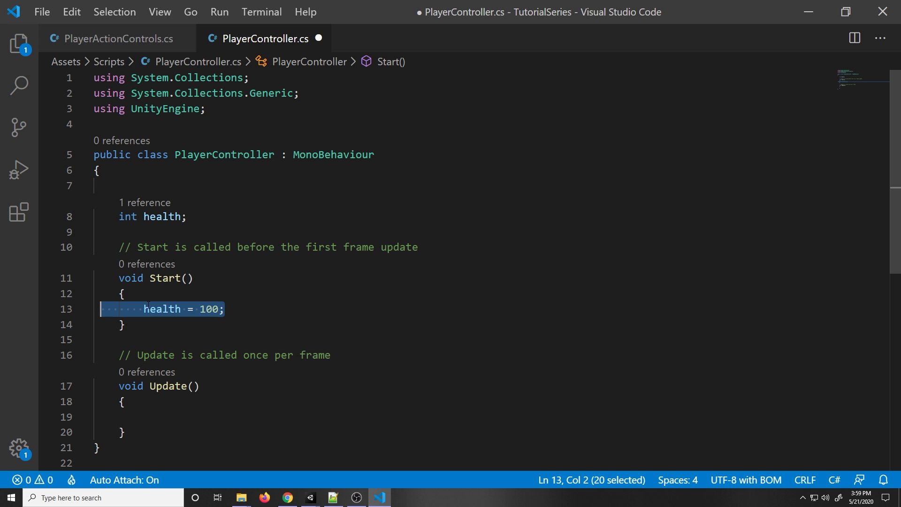
left_click(227, 309)
left_click(125, 293)
double_click(216, 311)
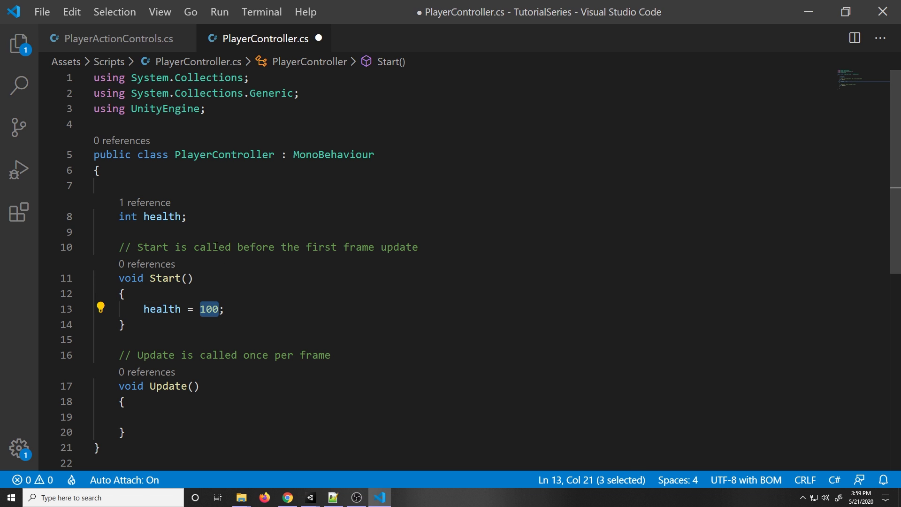
Step: Delete the health assignment and the int health; declaration again
left_click_drag(224, 309, 95, 309)
key("BackSpace")
left_click_drag(186, 216, 94, 186)
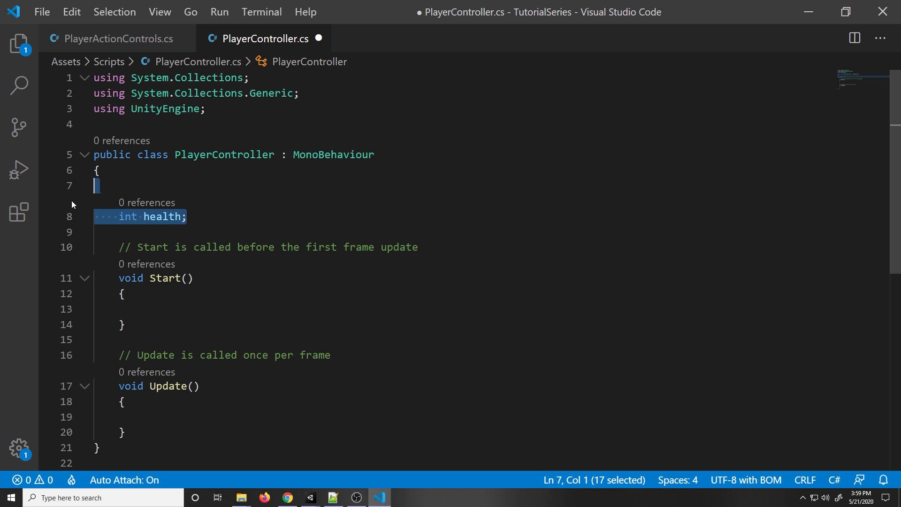
key("BackSpace")
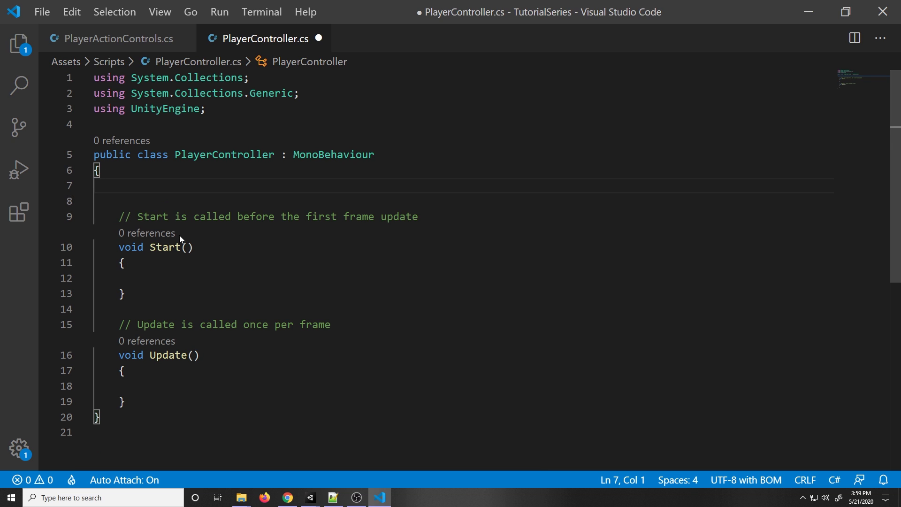
Step: Remove the leftover blank line and indent the empty line inside Update
key("BackSpace")
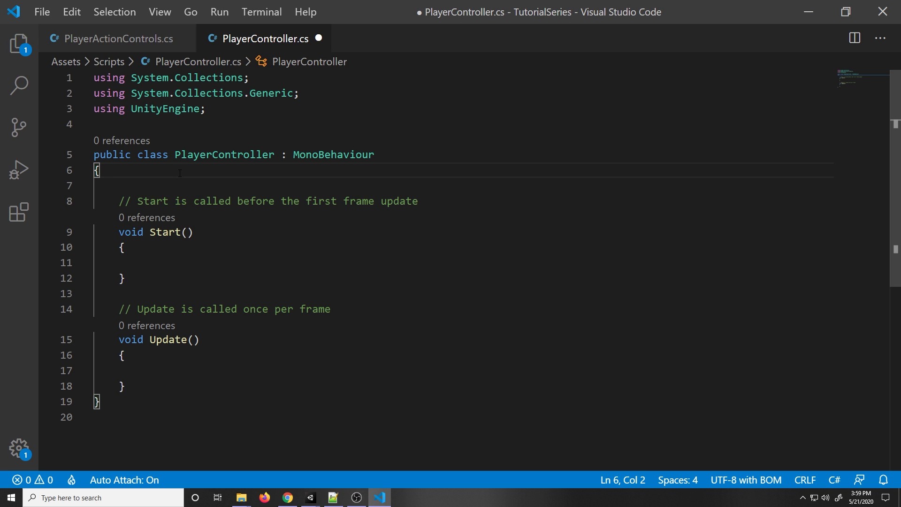
scroll(190, 225, "down", 1)
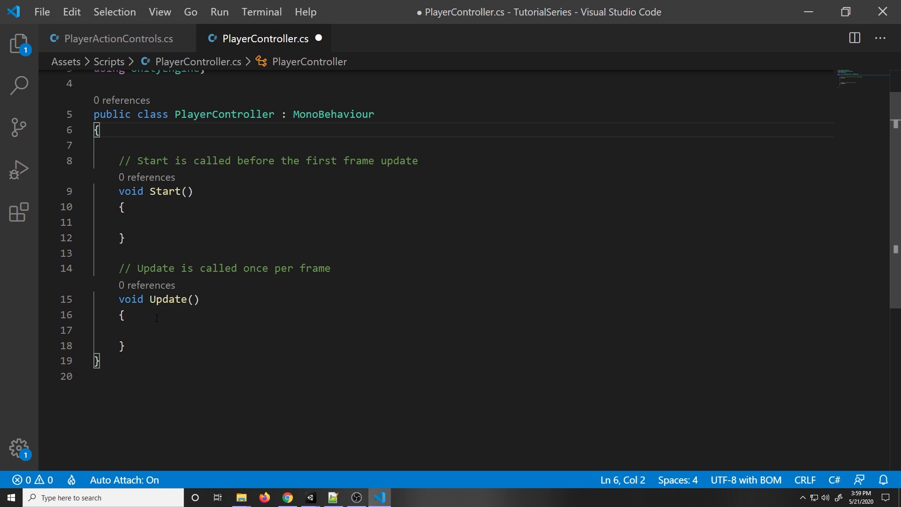
left_click_drag(118, 299, 124, 346)
left_click(188, 253)
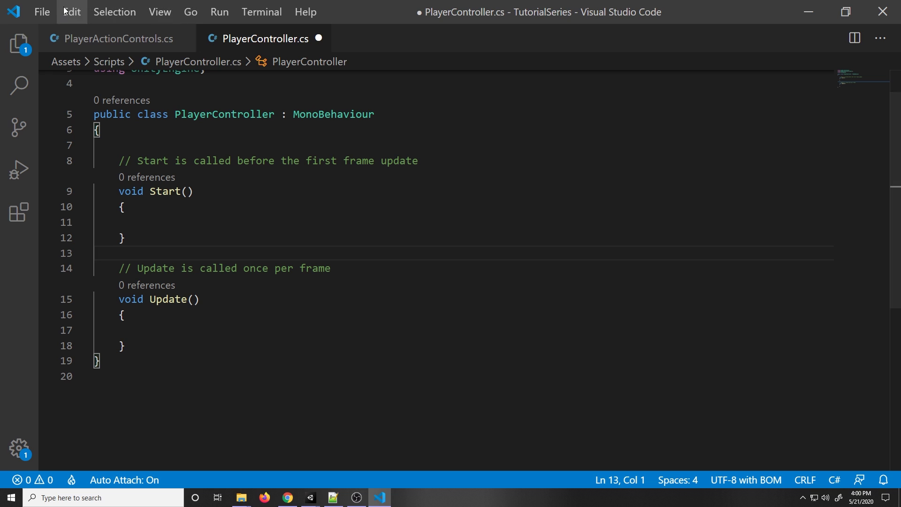
left_click(94, 330)
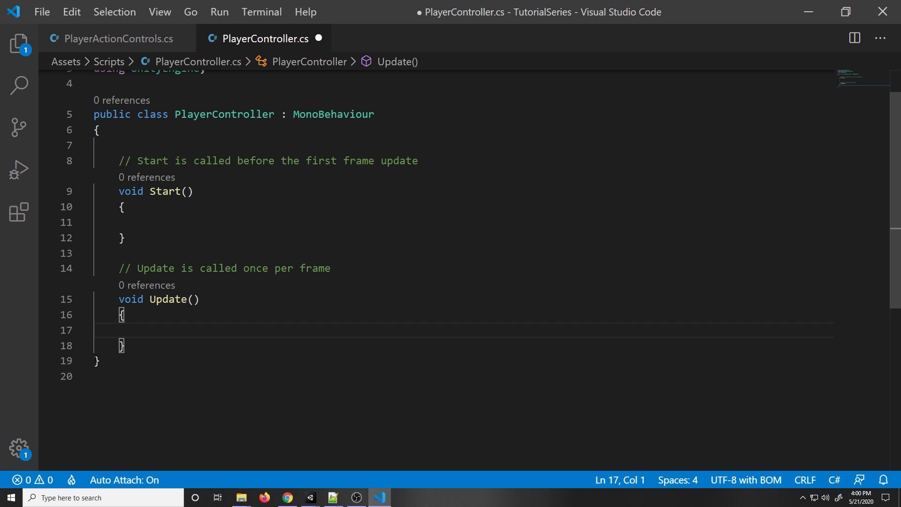
key("Tab")
key("Tab")
scroll(210, 414, "up", 1)
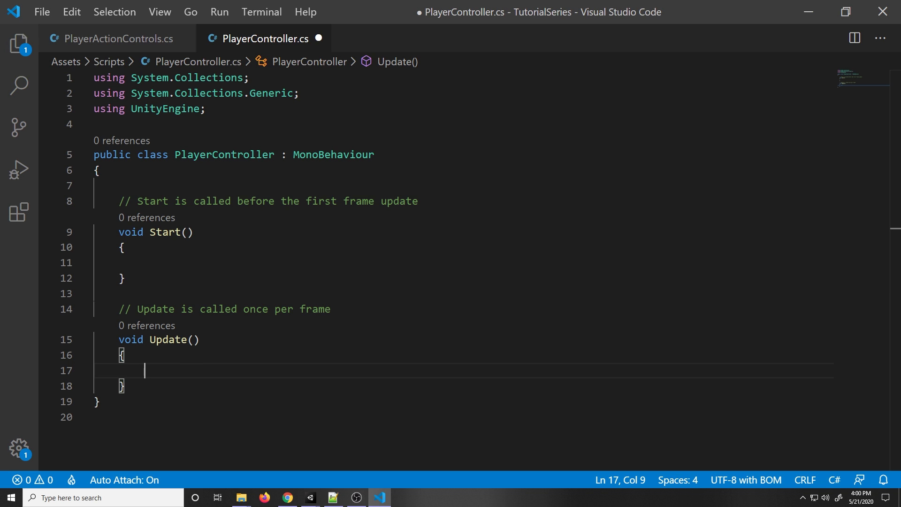
scroll(99, 257, "down", 1)
Step: Delete the // Start and // Update template comments with their blank lines
left_click_drag(465, 164, 92, 178)
key("BackSpace")
key("BackSpace")
left_click_drag(331, 253, 9, 235)
key("BackSpace")
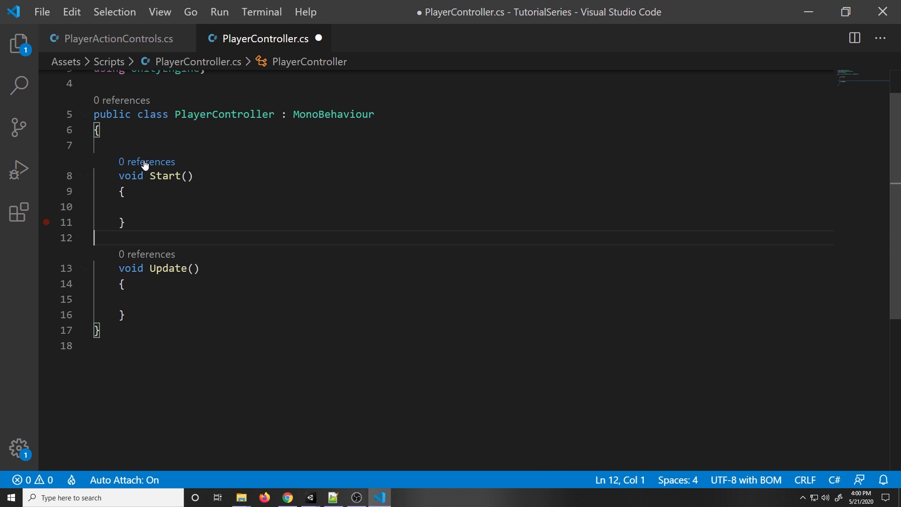
left_click(179, 142)
key("Return")
key("Return")
key("BackSpace")
key("BackSpace")
Step: Open an indented blank line at the top of the class for new fields
scroll(204, 139, "up", 1)
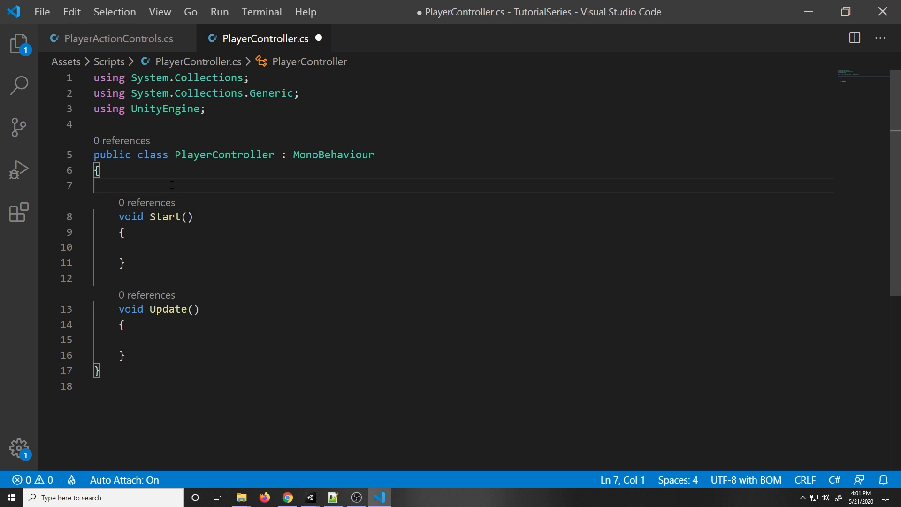
key("Return")
key("Return")
key("Up")
key("Tab")
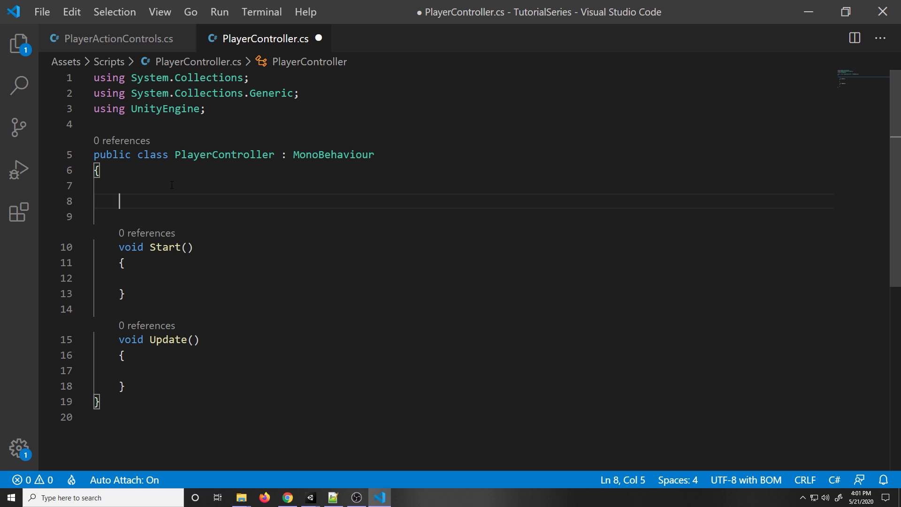
Step: Declare the field private PlayerActionControls playerActionControls; using the IntelliSense name suggestion
type("priva")
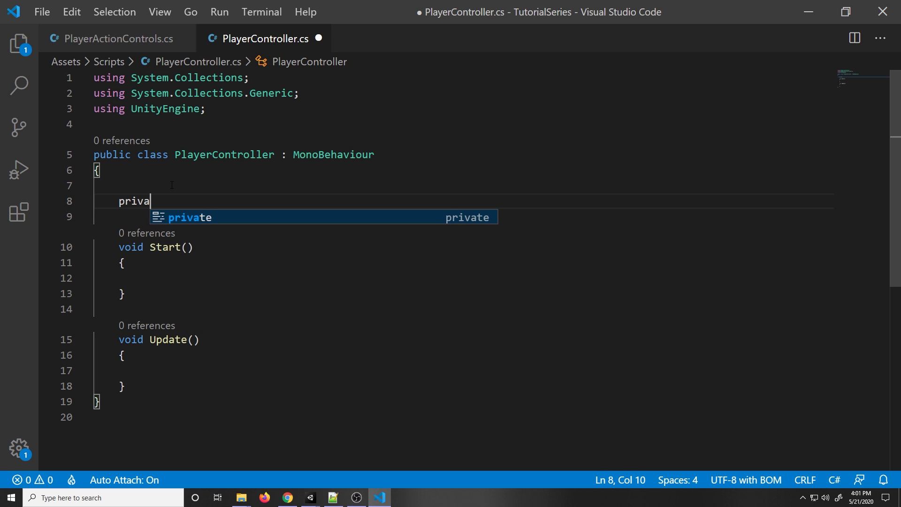
type("te Play")
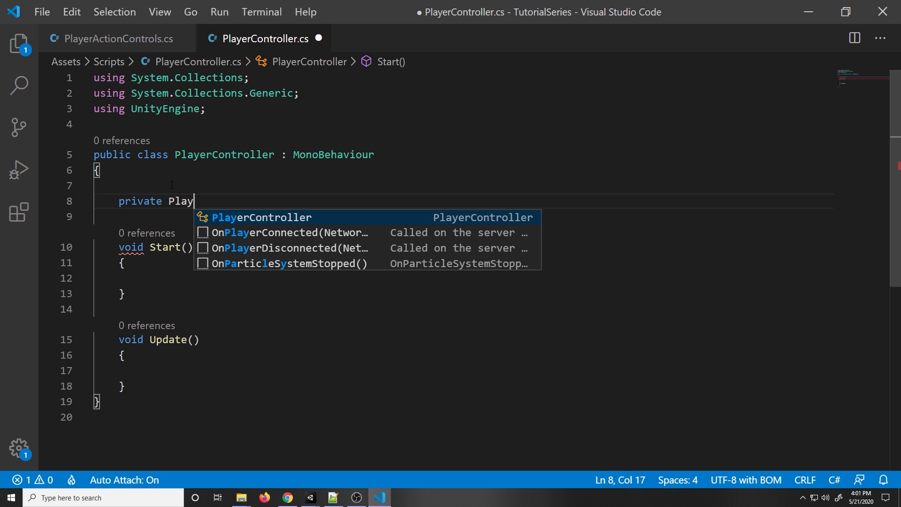
type("erActionCon")
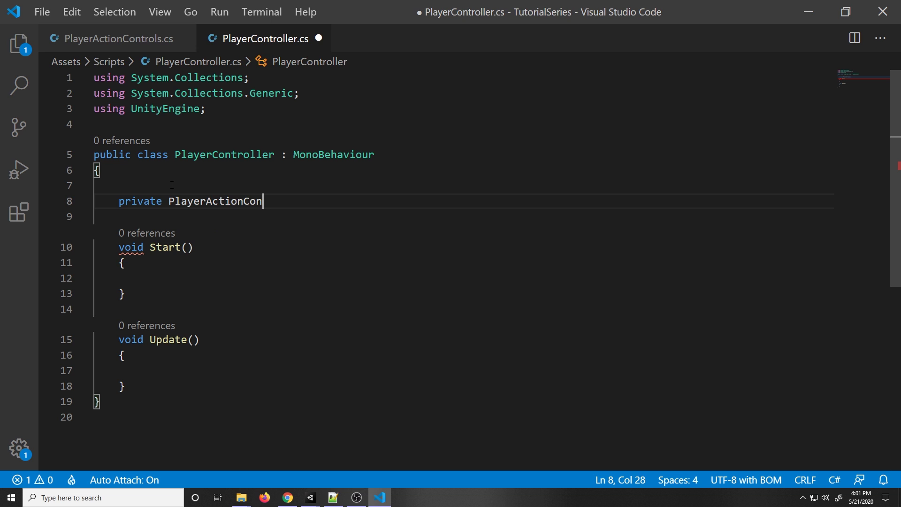
type("trols player")
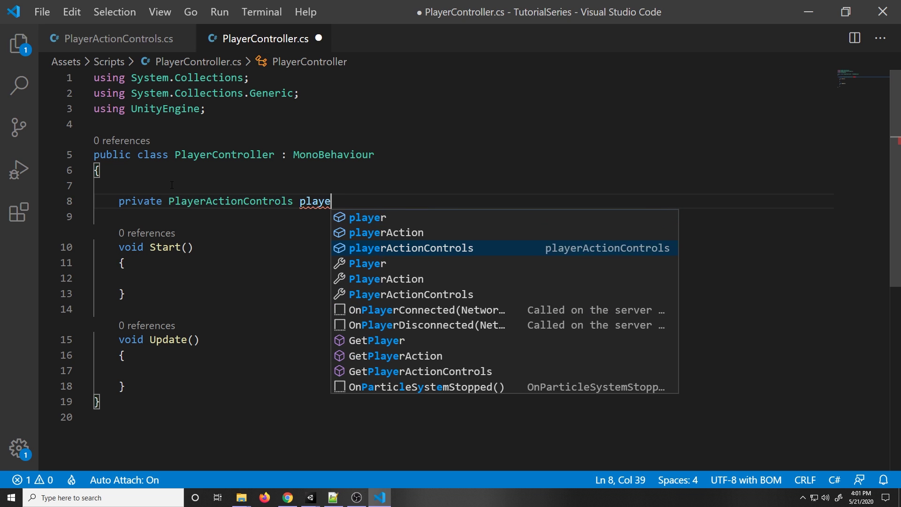
key("Down")
key("Down")
key("Return")
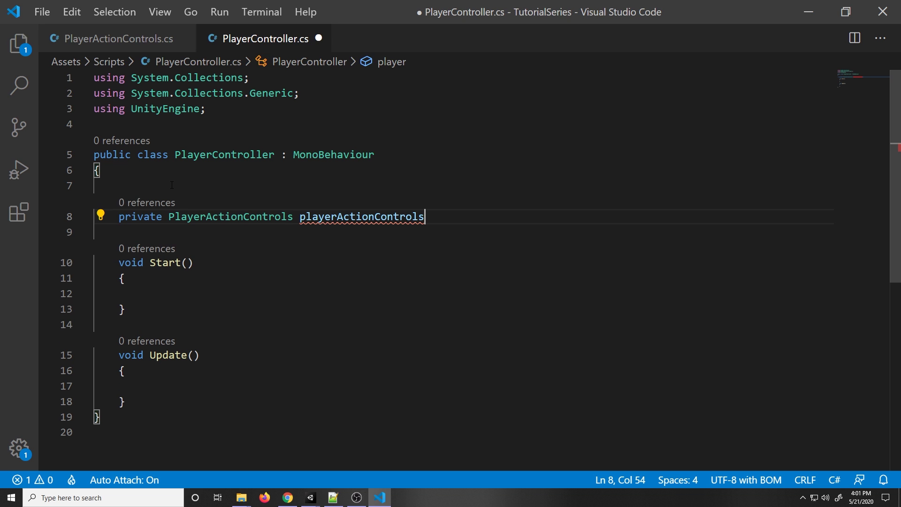
type(";")
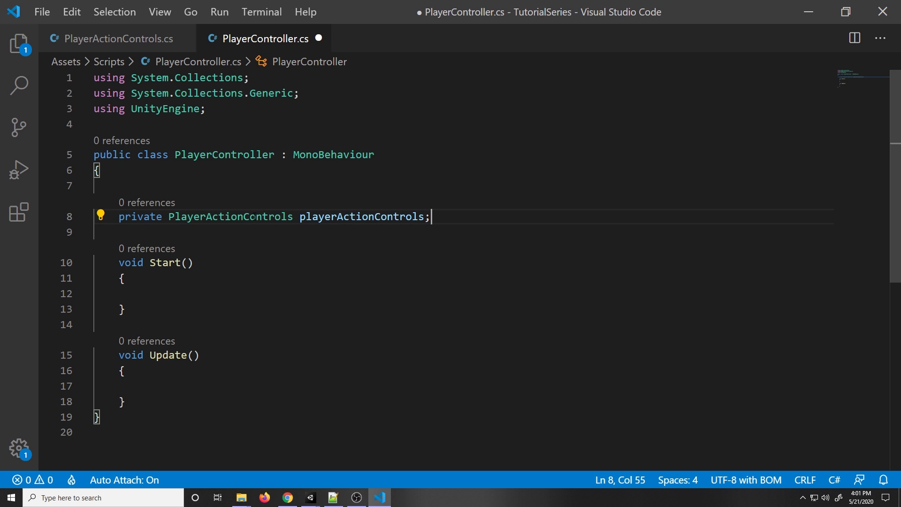
double_click(154, 216)
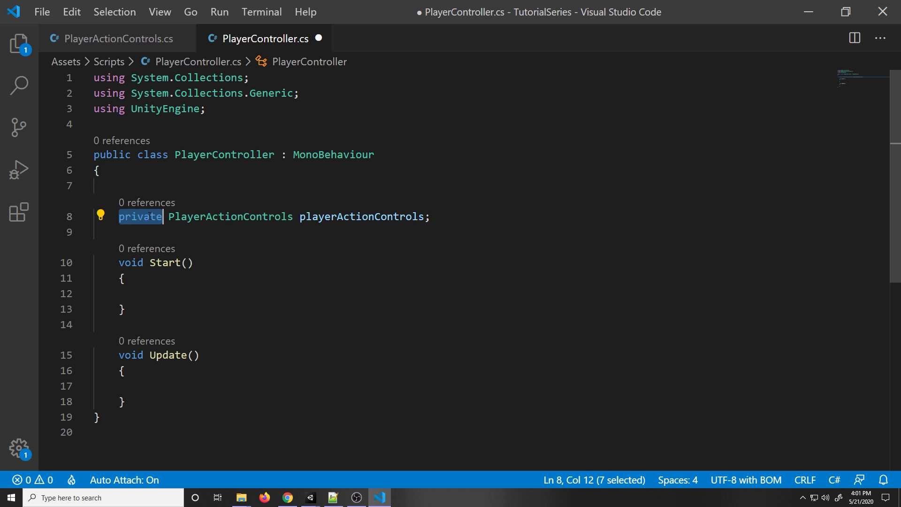
left_click_drag(104, 220, 113, 219)
left_click(113, 217)
double_click(151, 216)
double_click(223, 217)
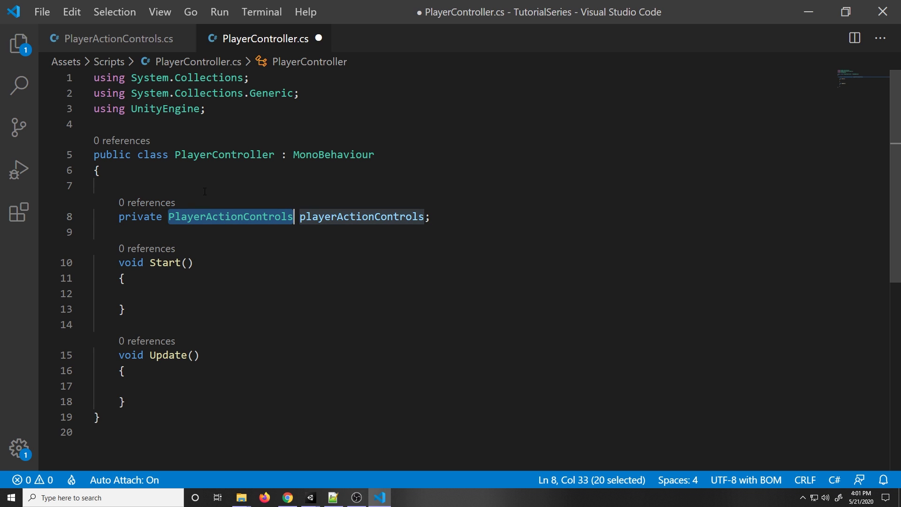
double_click(359, 216)
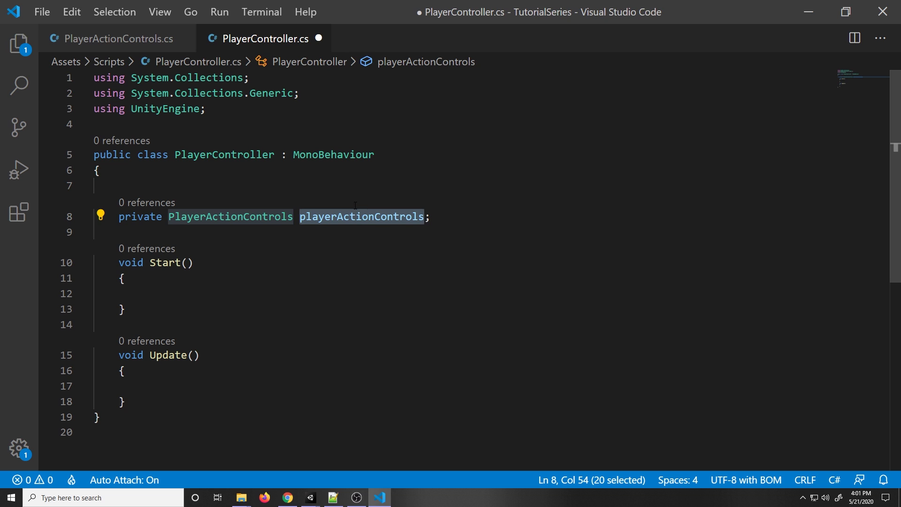
left_click(319, 217)
Step: Add an empty private void Awake() method below the field via the Awake completion
left_click(165, 236)
key("Return")
key("Return")
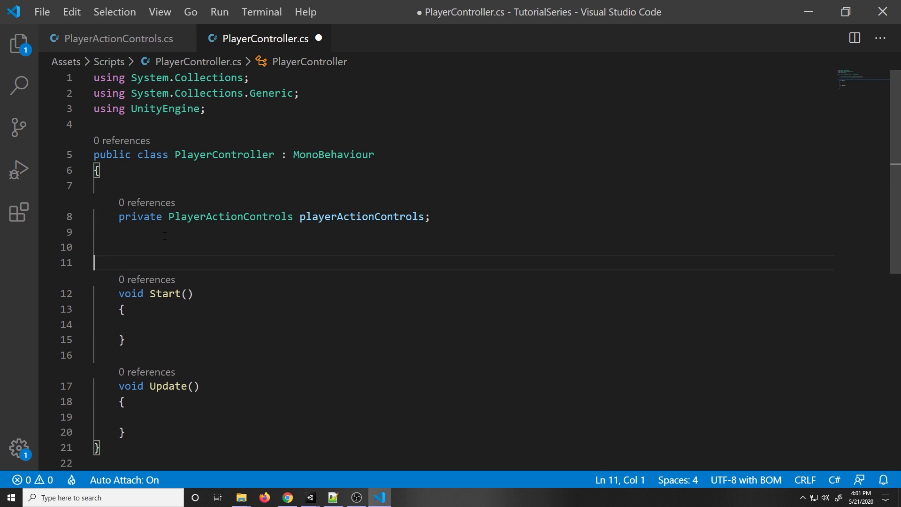
key("Up")
key("Tab")
type("prifa")
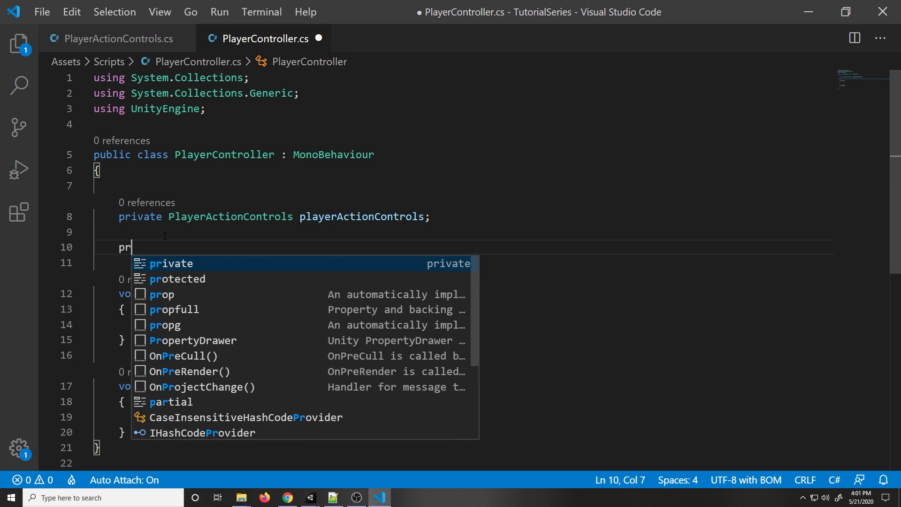
key("BackSpace")
key("BackSpace")
key("BackSpace")
key("BackSpace")
key("BackSpace")
type("Awak")
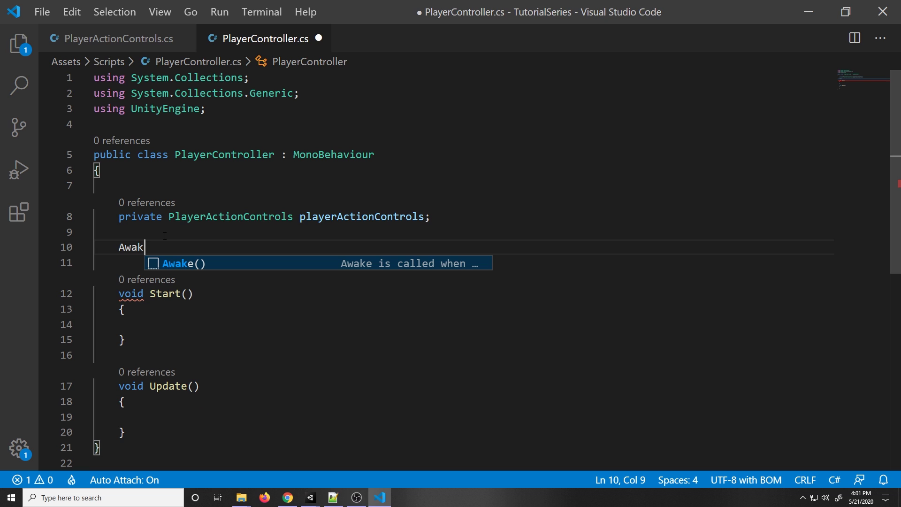
key("Return")
left_click_drag(152, 298, 94, 232)
left_click(94, 232)
Step: Inside Awake, write playerActionControls = new PlayerActionControls(); with IntelliSense completions
scroll(138, 236, "down", 2)
scroll(185, 249, "down", 2)
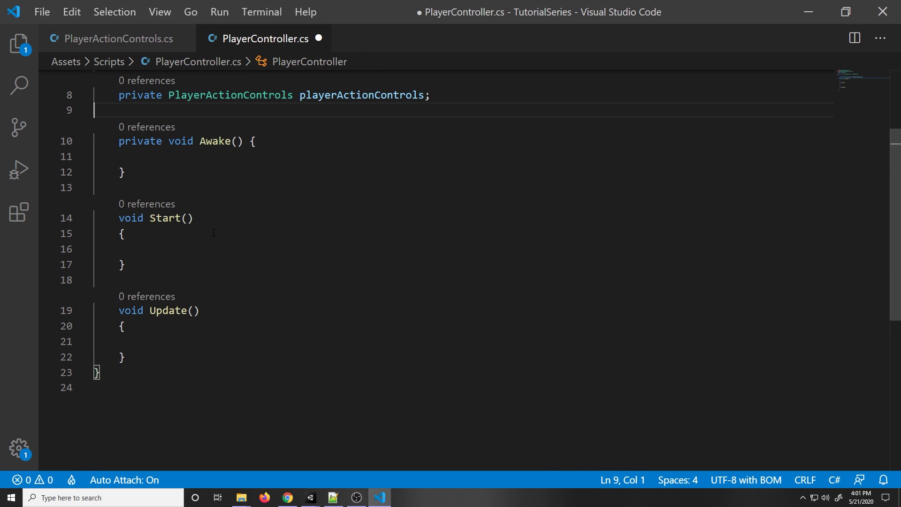
scroll(165, 88, "up", 1)
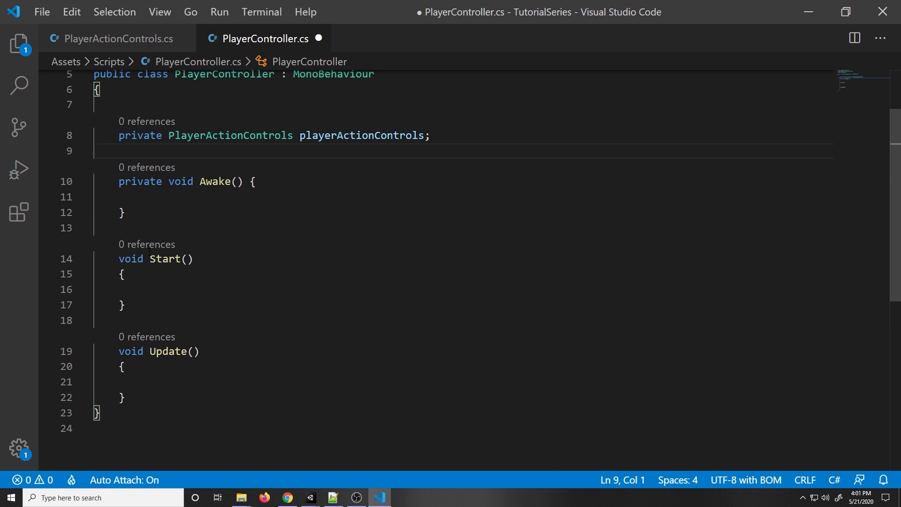
left_click(142, 211)
left_click(117, 226)
left_click(125, 305, "shift")
left_click(122, 320)
left_click(117, 228)
left_click(161, 197)
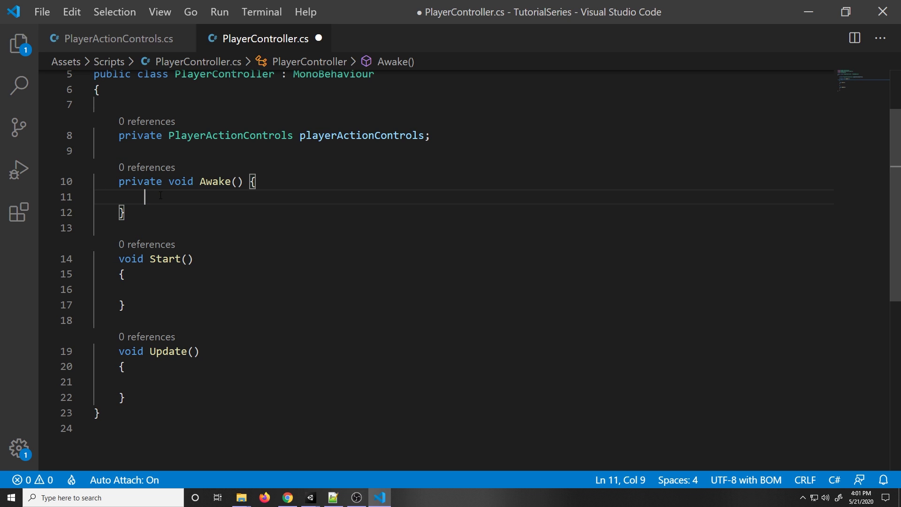
scroll(286, 260, "up", 2)
type("play")
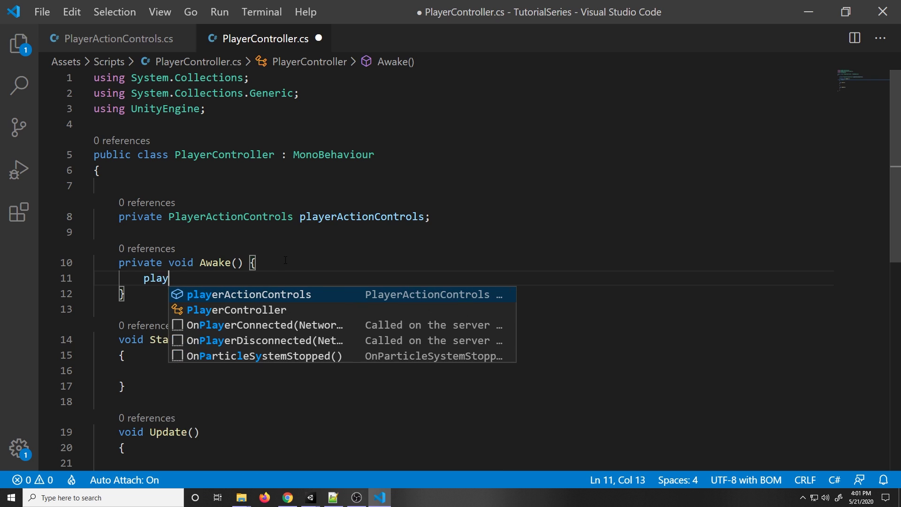
key("Tab")
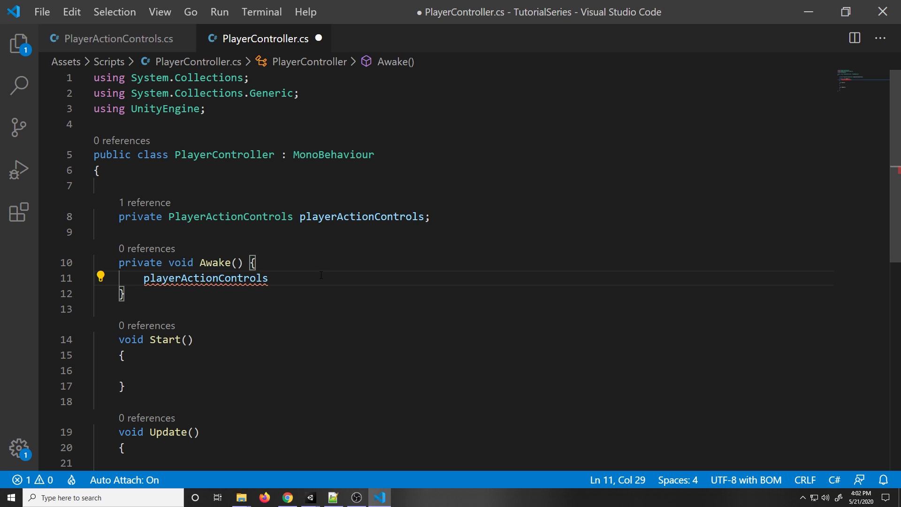
type("= nre")
key("BackSpace")
key("BackSpace")
key("BackSpace")
type("ew Play")
key("Tab")
type("(")
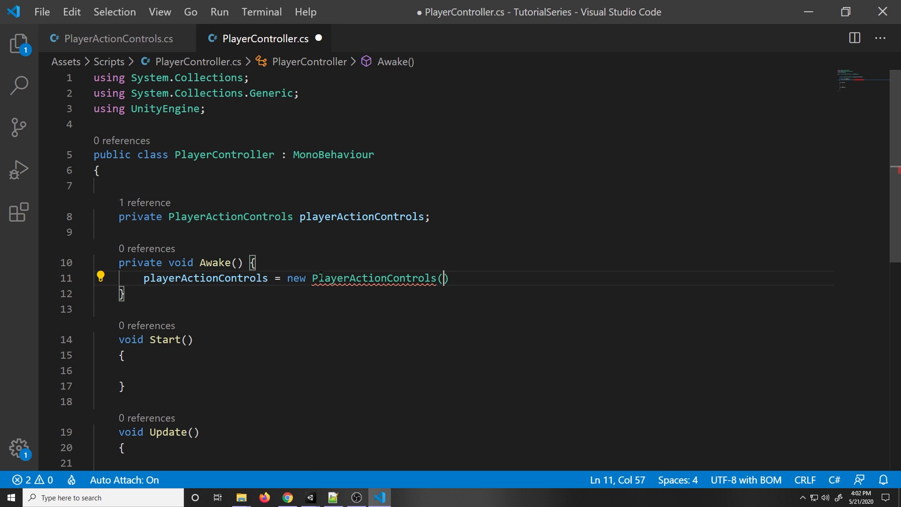
type(");")
Step: Highlight the new PlayerActionControls() expression and the matching playerActionControls field name
left_click_drag(283, 278, 518, 277)
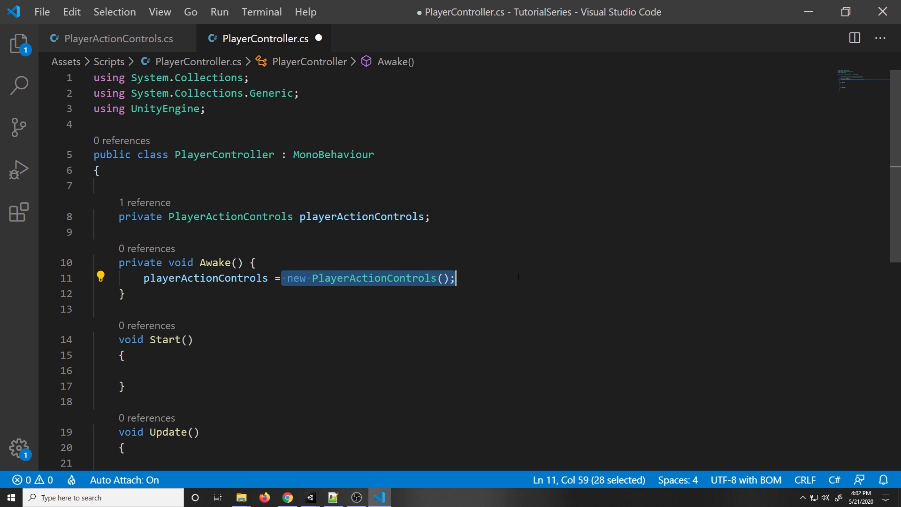
left_click(294, 278)
double_click(206, 278)
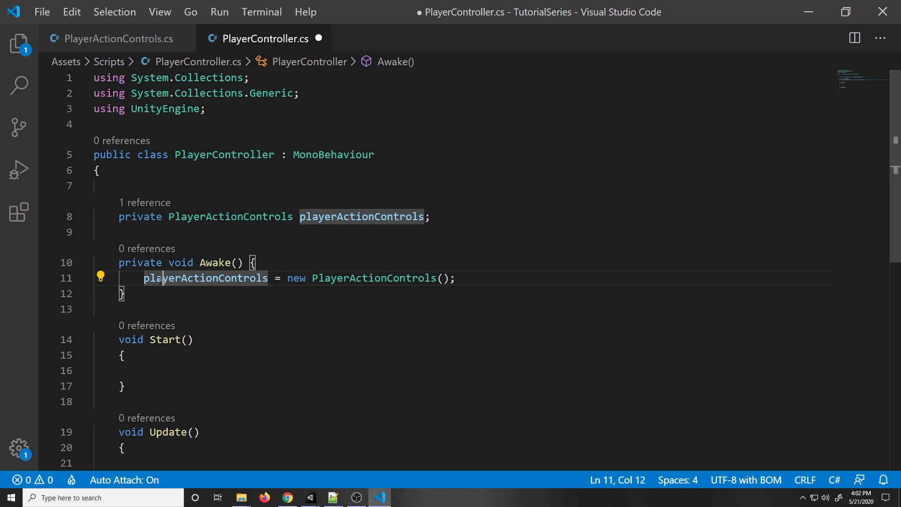
double_click(328, 217)
scroll(264, 254, "down", 2)
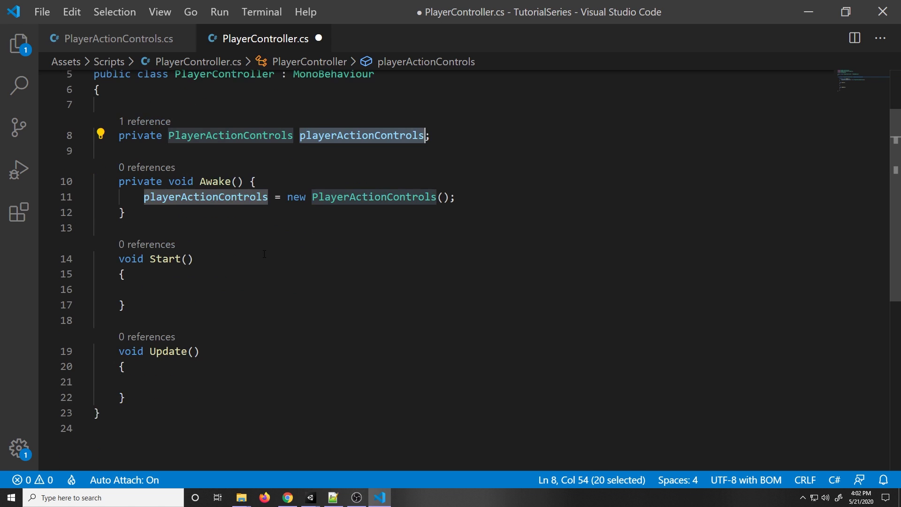
left_click(174, 285)
Step: Add empty OnEnable and OnDisable methods below Awake using IntelliSense completion
left_click(176, 206)
key("Return")
key("Return")
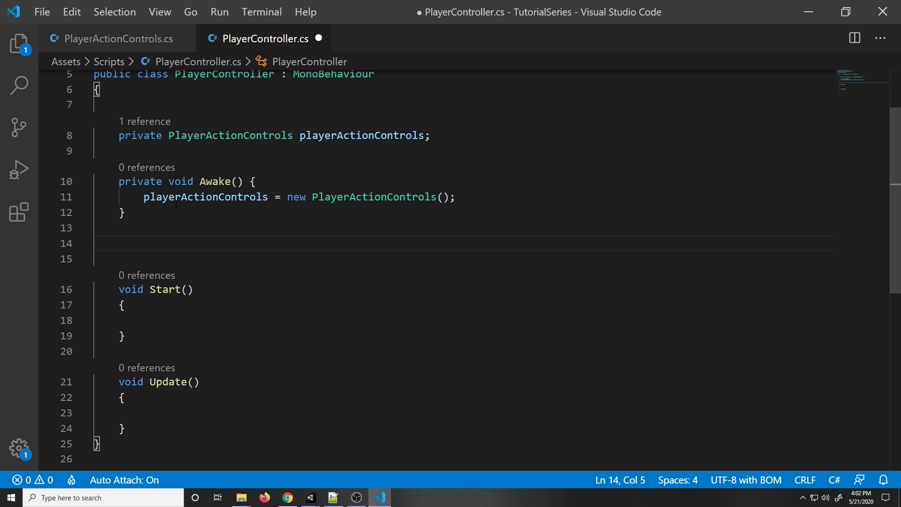
type("OnE")
key("Return")
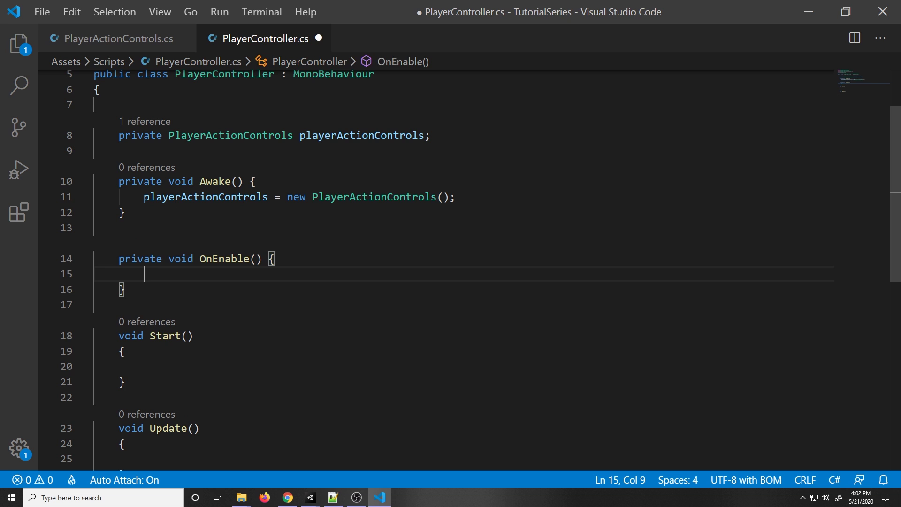
key("Down")
key("Return")
key("Return")
type("Ondi")
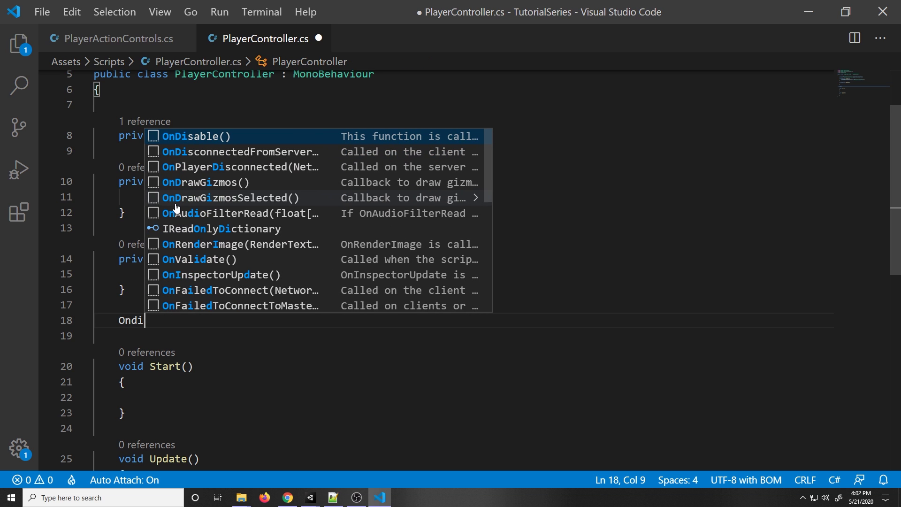
key("Return")
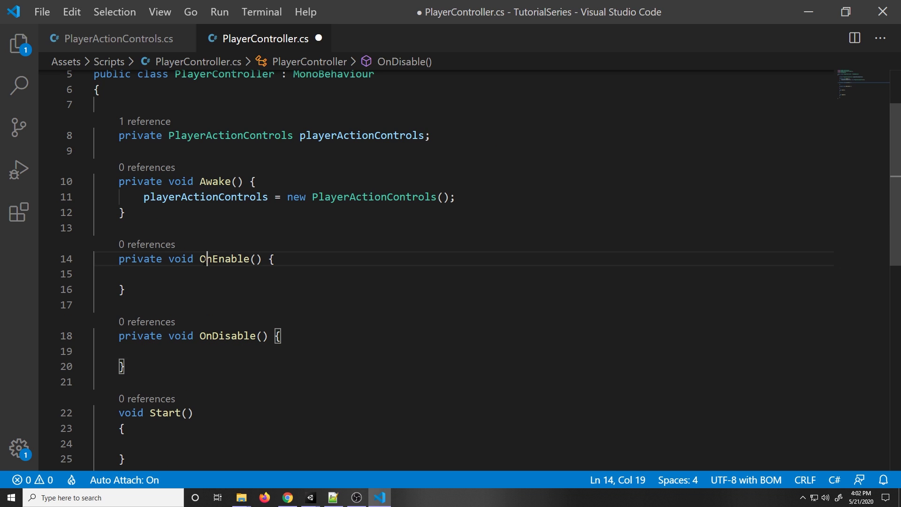
Step: Make OnEnable call playerActionControls.Enable();
double_click(206, 258)
left_click(163, 280)
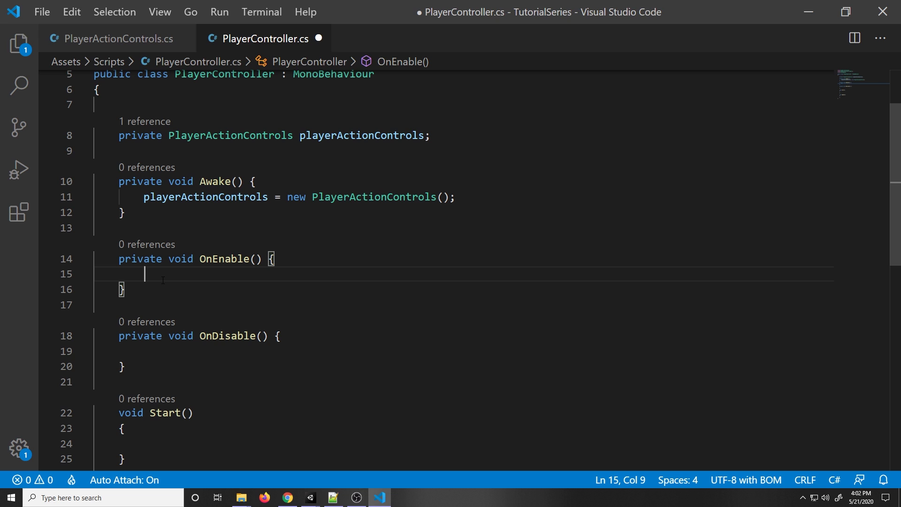
scroll(162, 280, "up", 2)
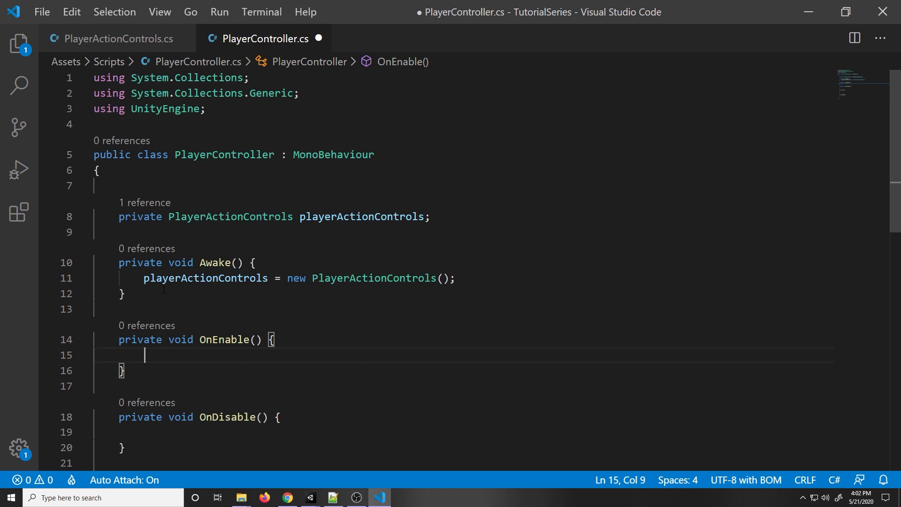
scroll(341, 334, "down", 2)
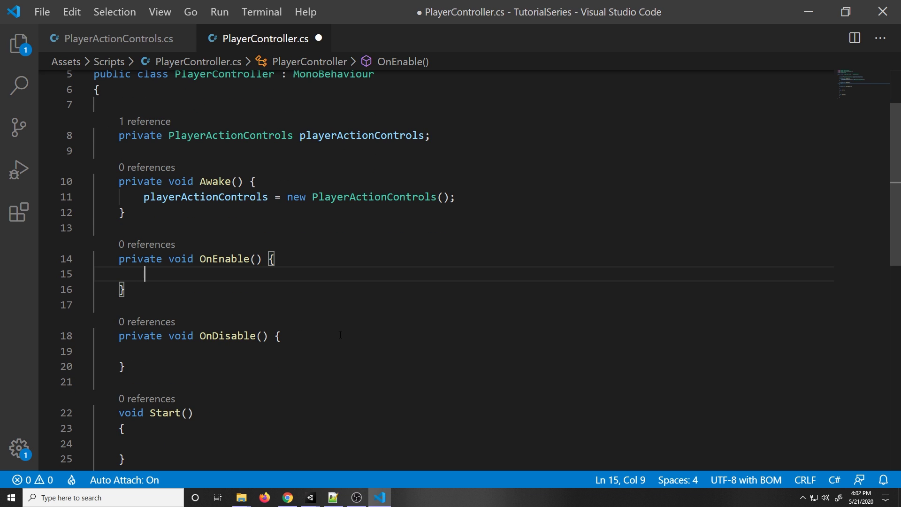
type("playerActionControls")
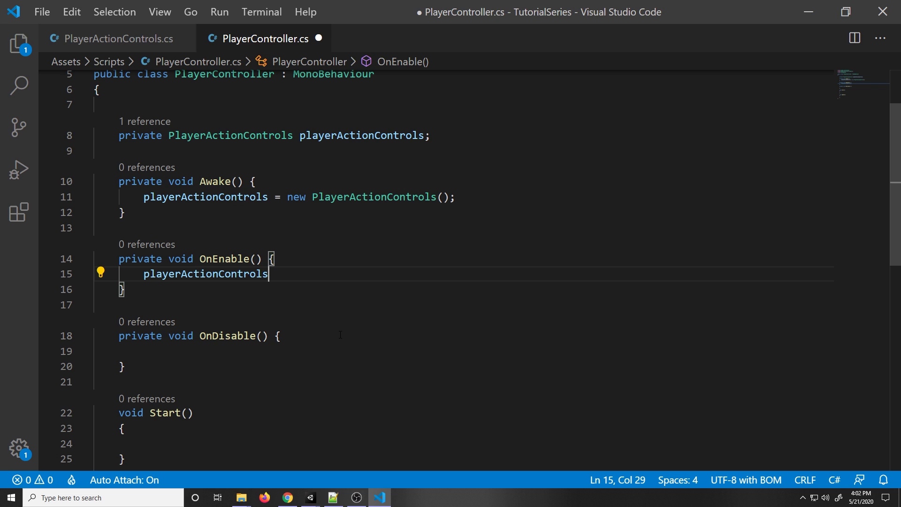
type(".OnEnab")
key("Tab")
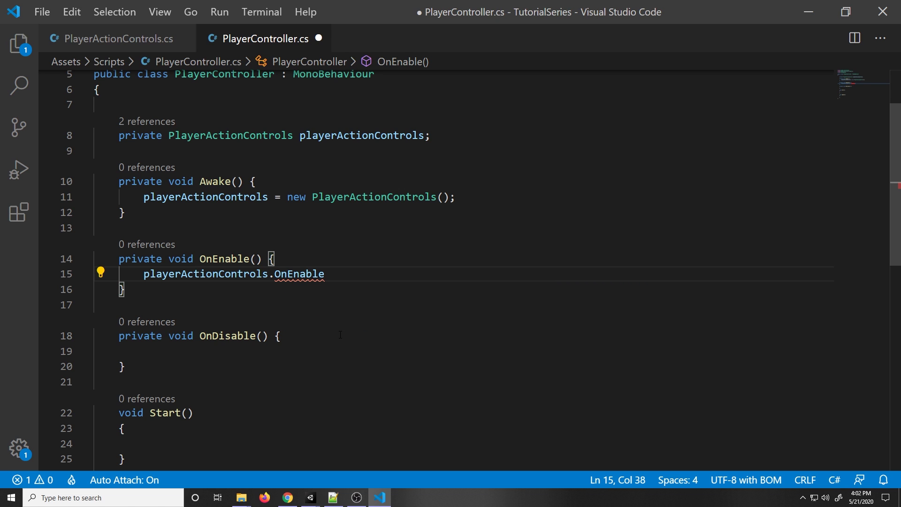
key("BackSpace")
key("BackSpace")
key("BackSpace")
key("BackSpace")
key("BackSpace")
key("BackSpace")
key("BackSpace")
key("BackSpace")
type("Enable();")
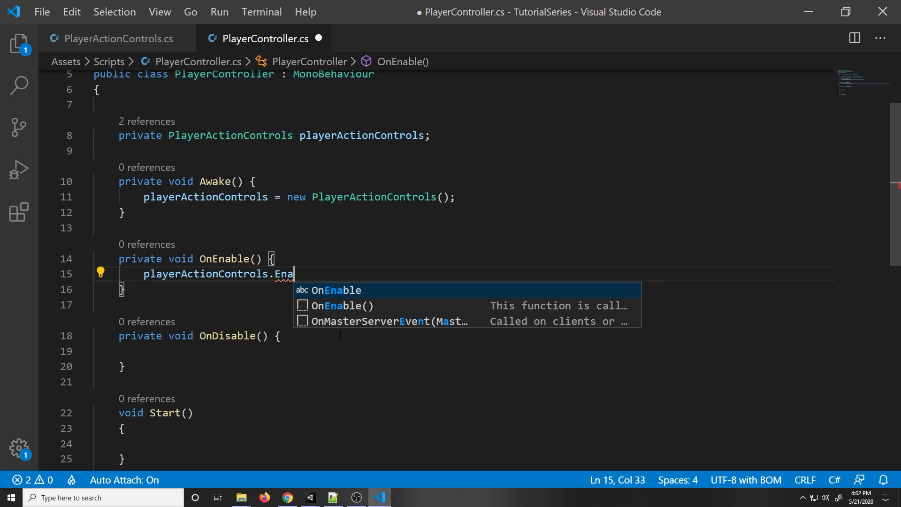
Step: Make OnDisable call playerActionControls.Disable(); and save PlayerController.cs
left_click(211, 349)
type("player")
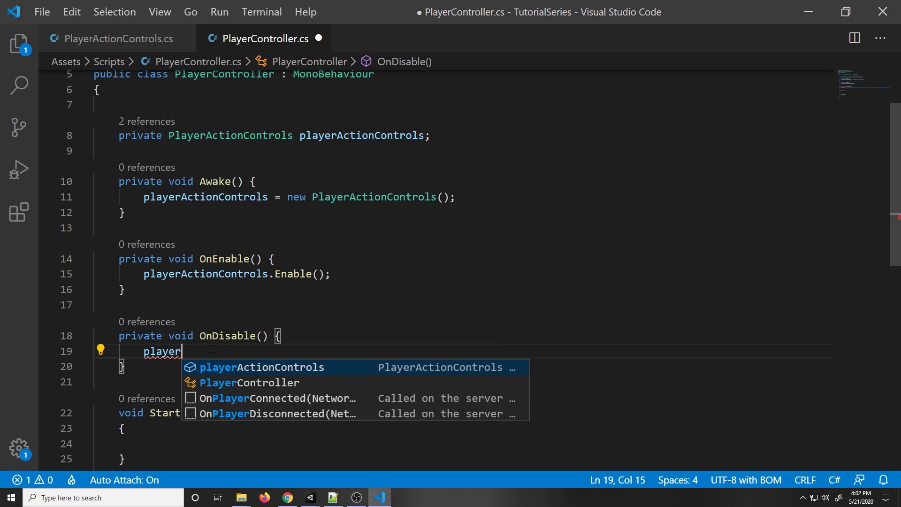
key("Tab")
type(".Disable();")
left_click(213, 304)
key("Down")
key("Down")
key("Down")
key("End")
key("ctrl+s")
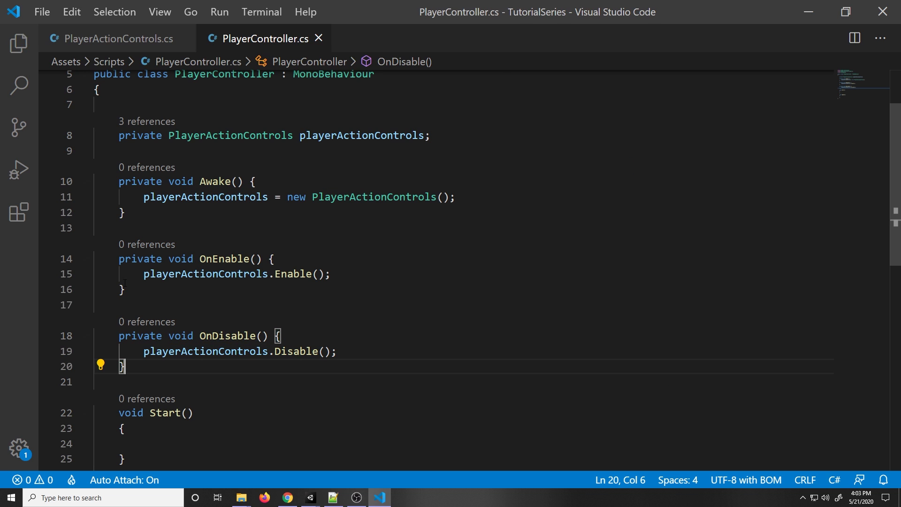
Step: Add the comments '// Read the movement value' and '// Move the player' inside Update
scroll(344, 313, "down", 1)
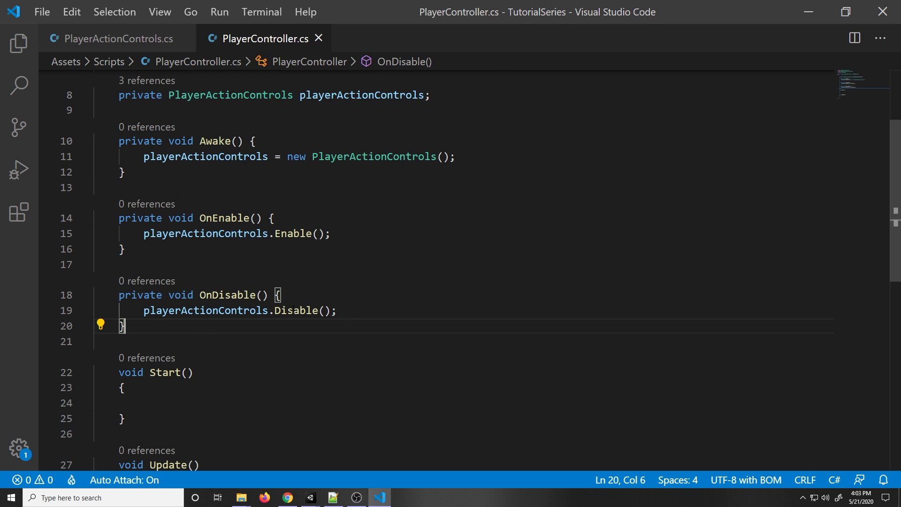
scroll(320, 195, "up", 1)
scroll(321, 194, "down", 3)
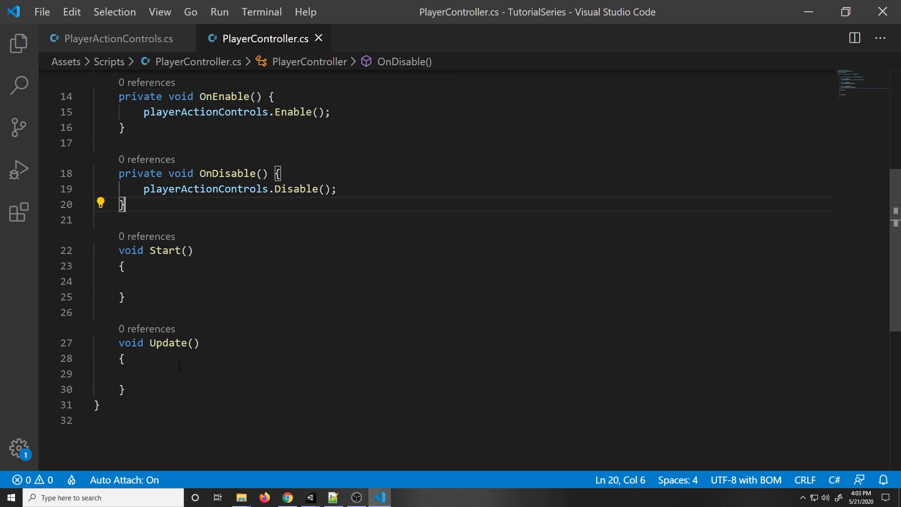
scroll(179, 366, "up", 1)
scroll(179, 366, "down", 3)
left_click(175, 251)
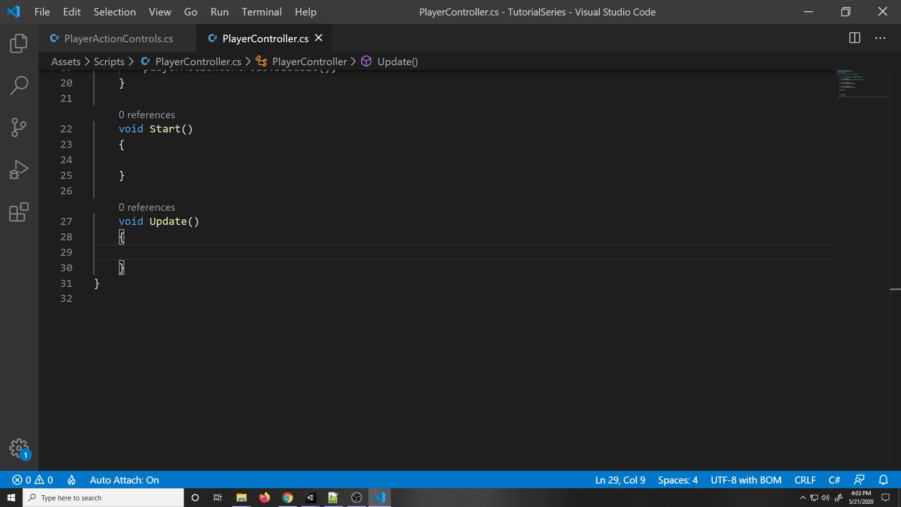
type("//")
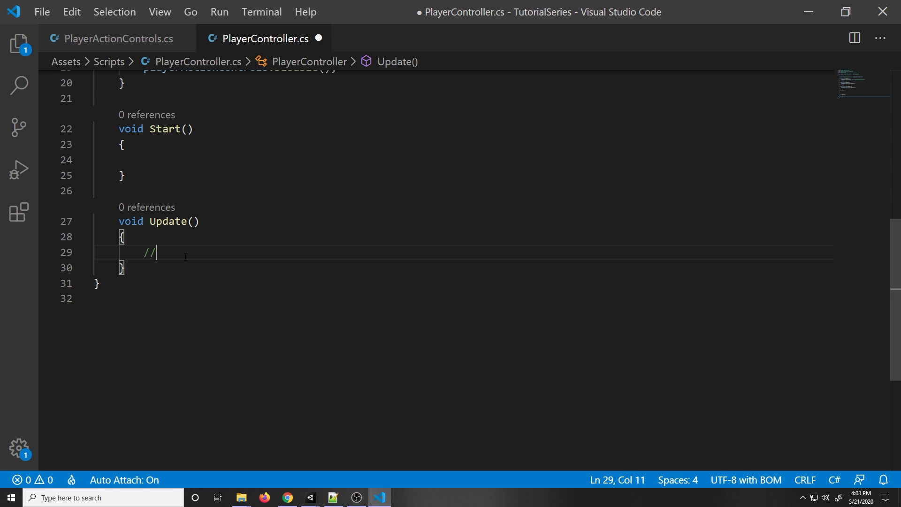
type(" Read the movement value")
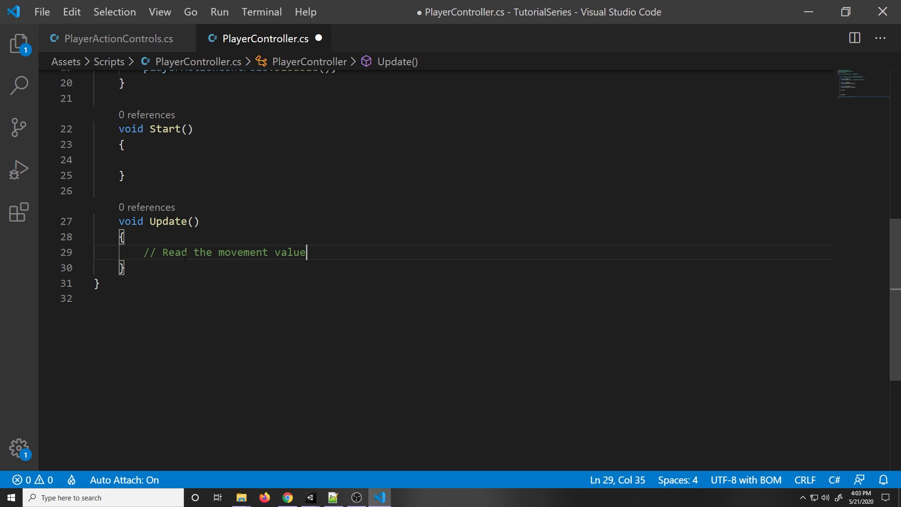
key("Return")
key("Return")
type("/s")
key("BackSpace")
type("/")
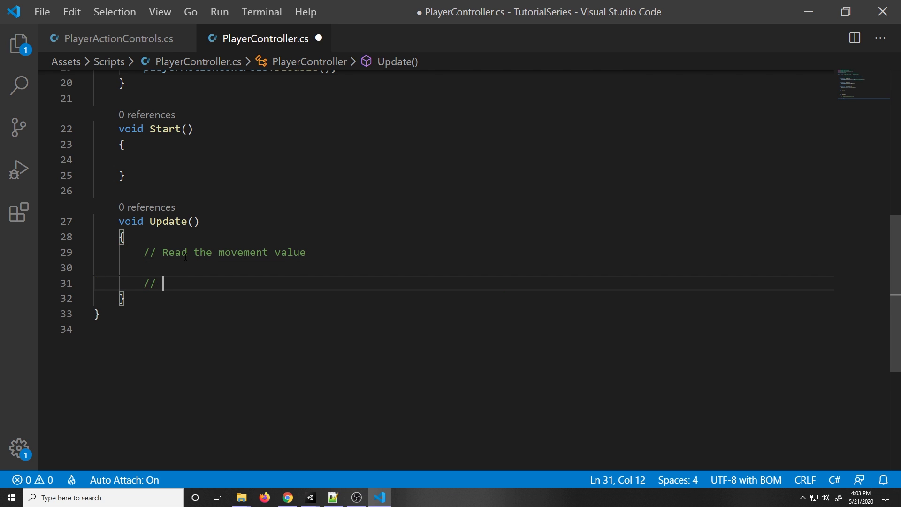
type(" Move the player")
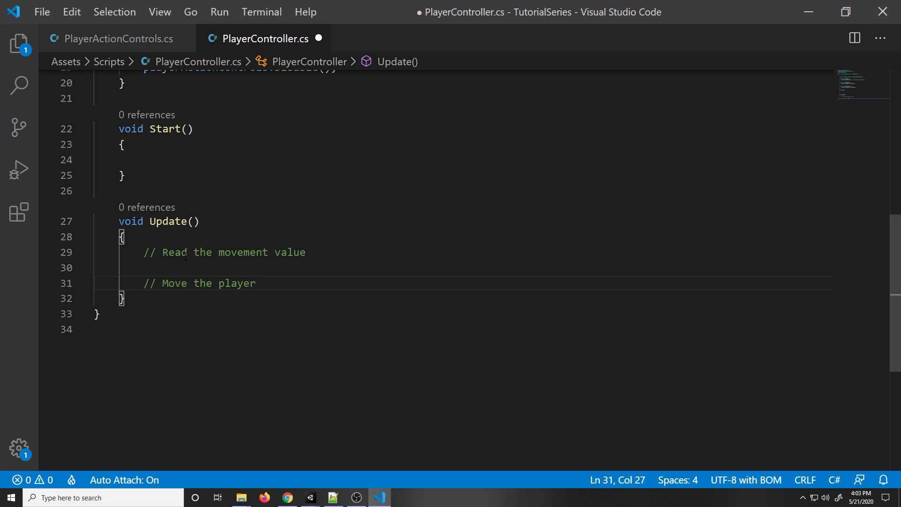
key("Up")
key("Tab")
key("Tab")
Step: Between the comments, write playerActionControls.Land.Move.ReadValue<float>();
scroll(194, 281, "up", 1)
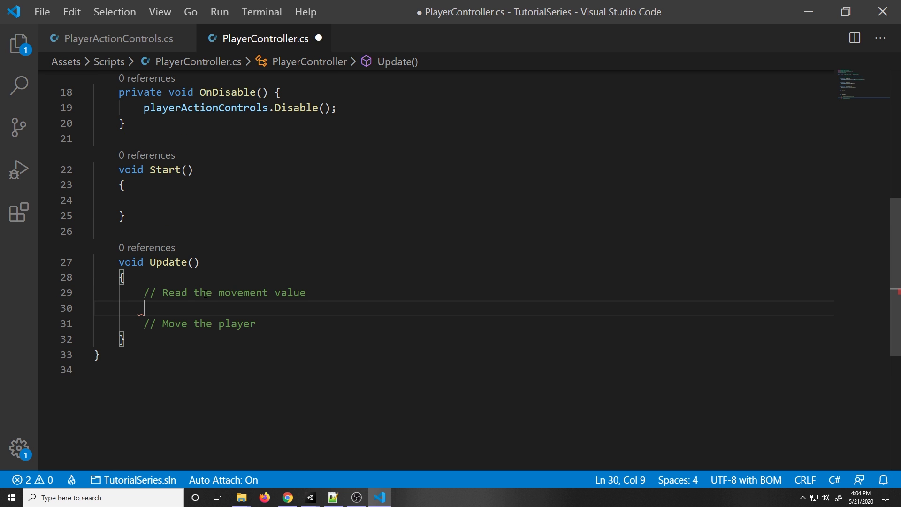
type("player")
key("Tab")
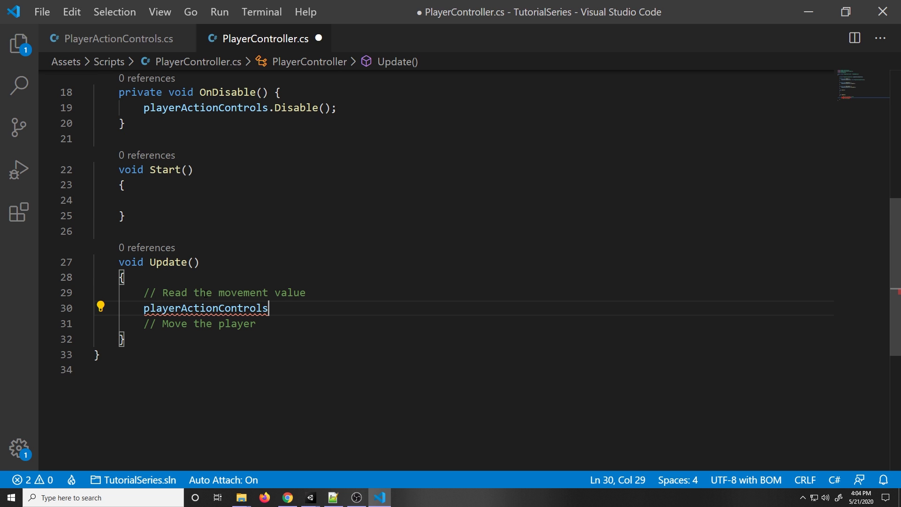
type(".")
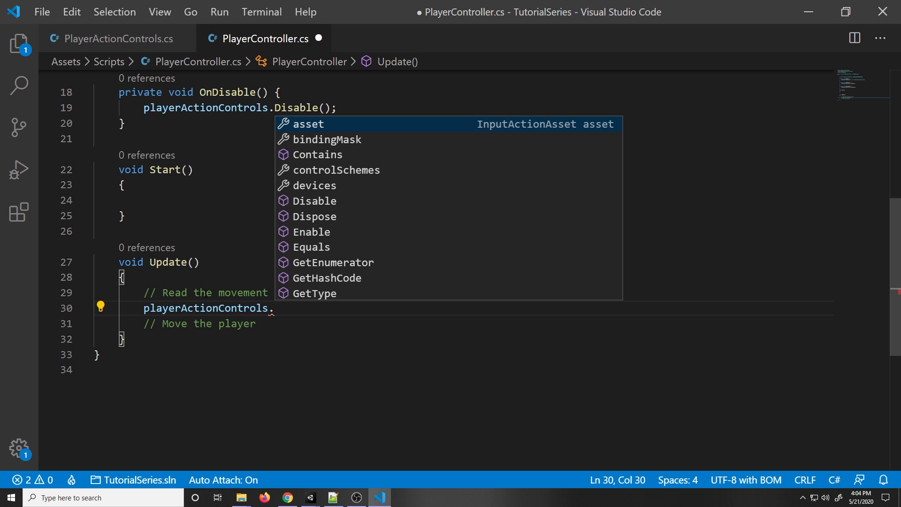
type("Land")
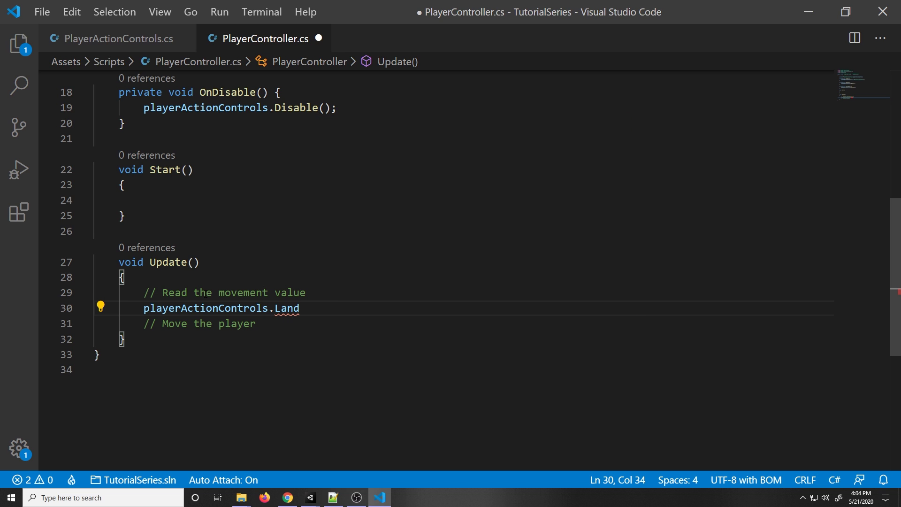
type(".Move.read")
key("Tab")
type("<")
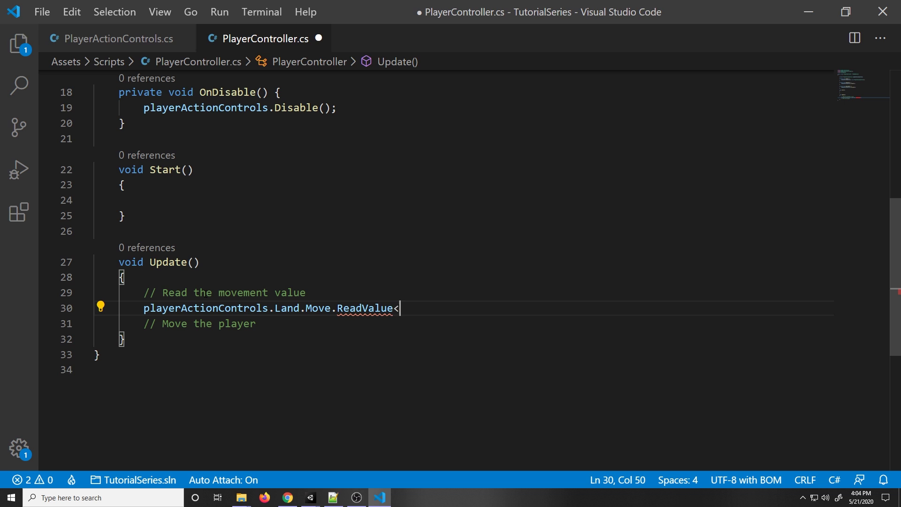
type("flo")
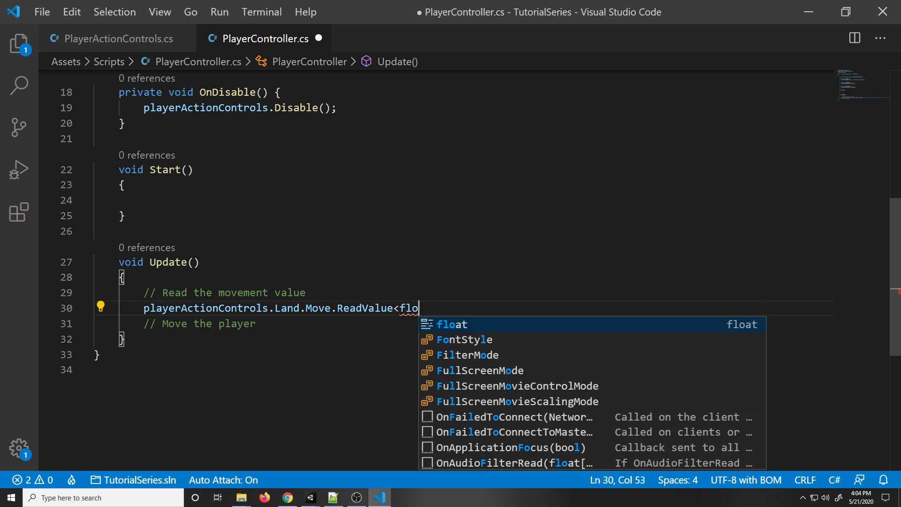
type("at>();")
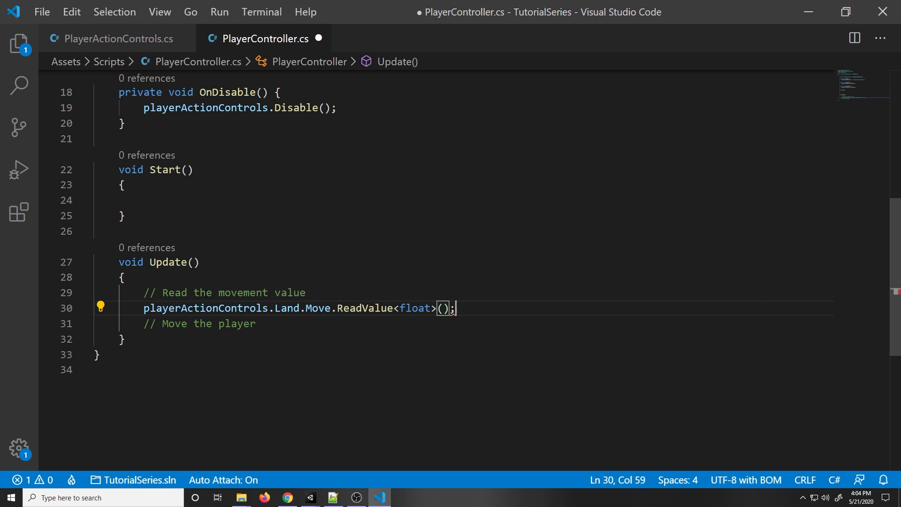
Step: Assign the ReadValue<float>() result to a new local 'float movementInput ='
left_click(145, 314)
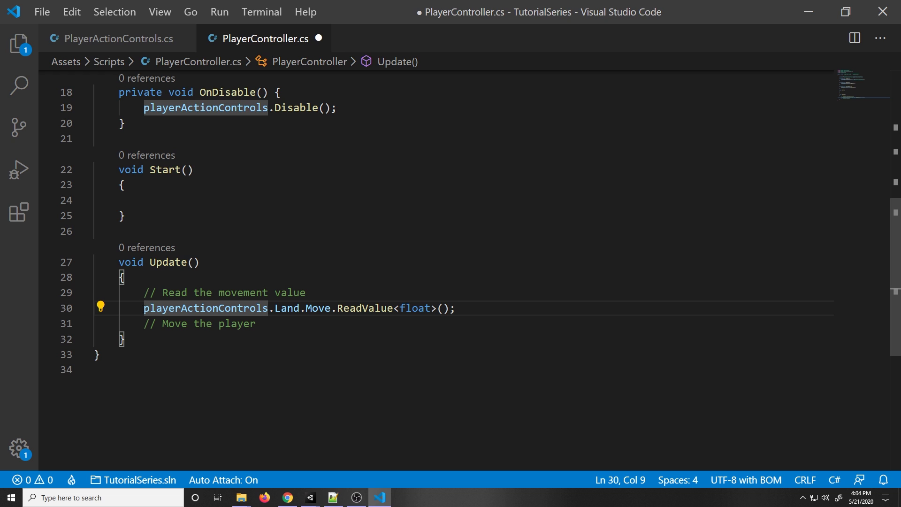
type("float ")
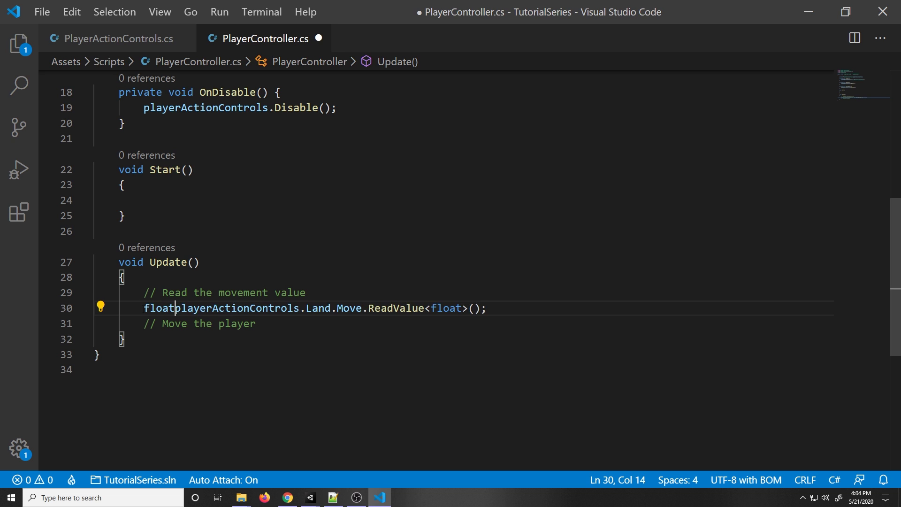
type("move")
key("BackSpace")
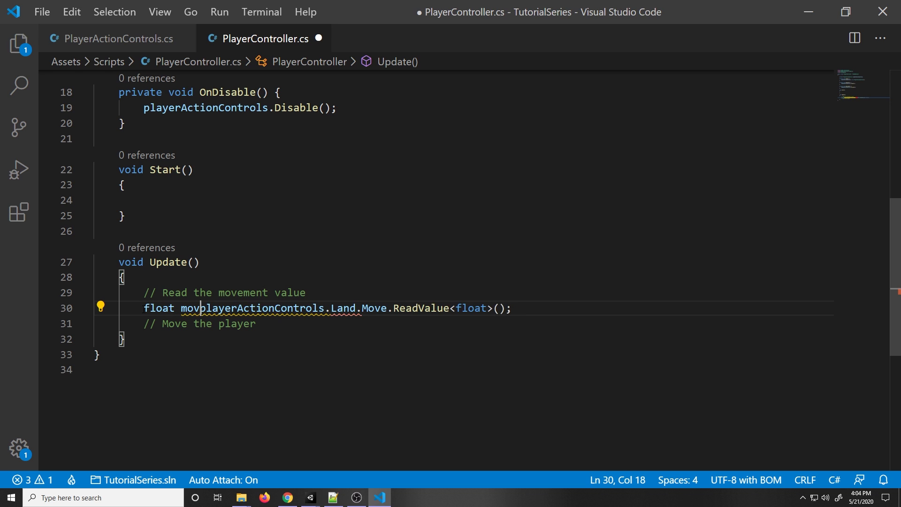
type("emn")
key("BackSpace")
type("entInput.")
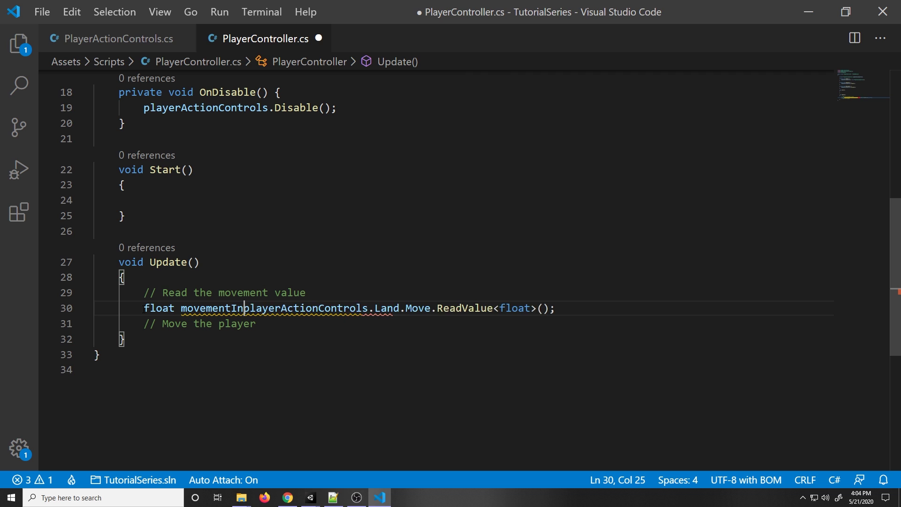
key("BackSpace")
type("=")
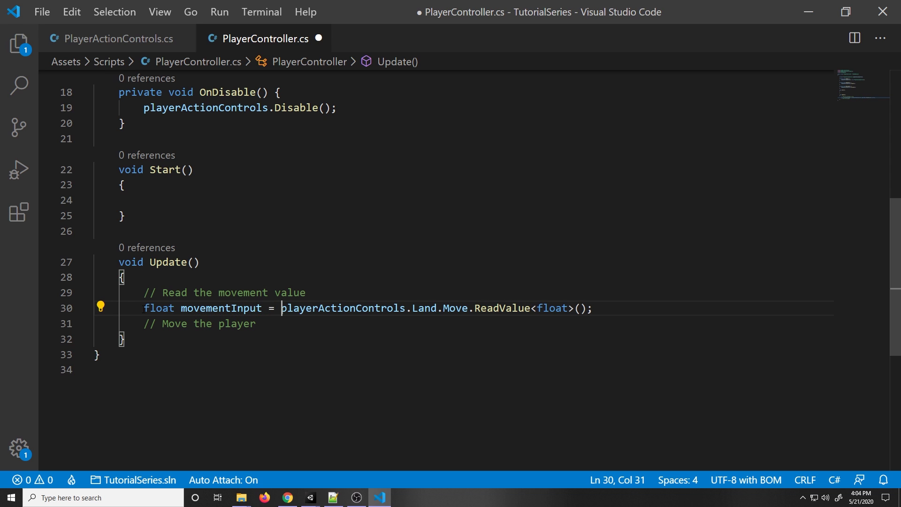
Step: Highlight float, movementInput, Land, Move and ReadValue<float>() on line 30 to explain them
scroll(189, 280, "down", 1)
scroll(188, 280, "up", 2)
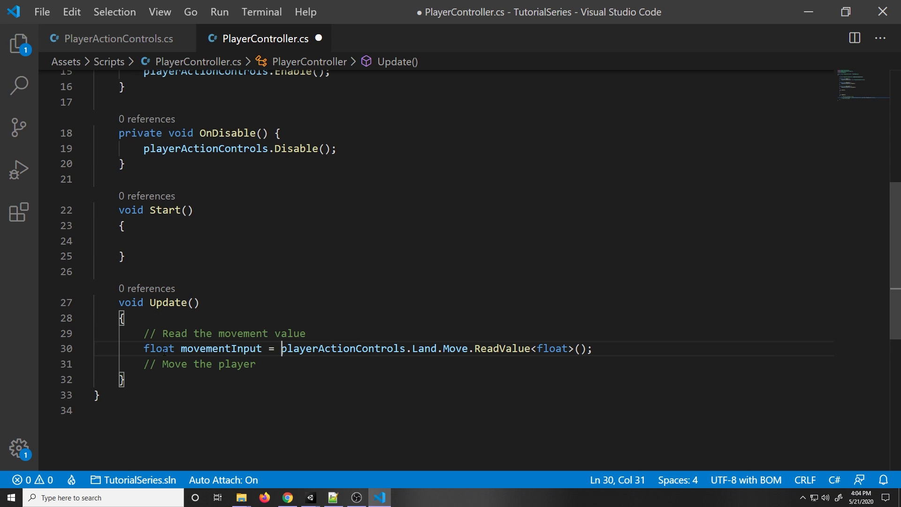
double_click(170, 349)
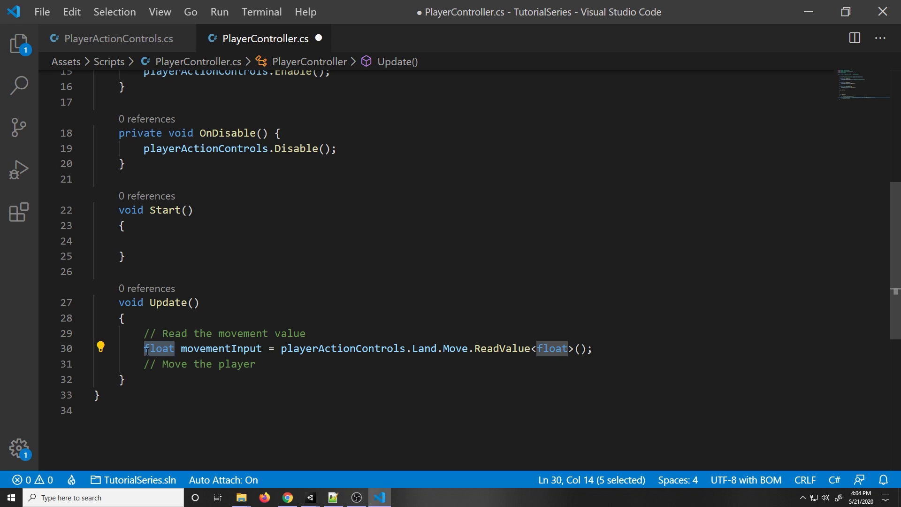
scroll(167, 347, "down", 1)
scroll(164, 325, "up", 1)
double_click(206, 348)
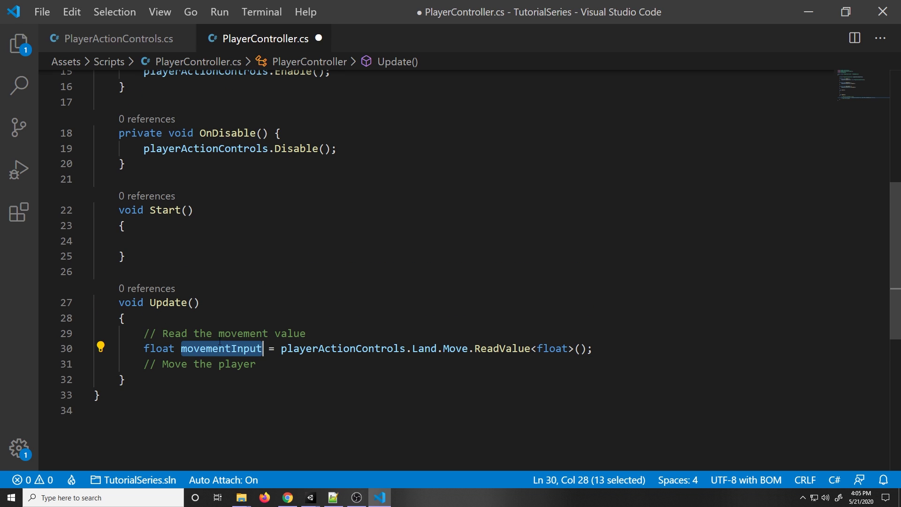
scroll(238, 332, "down", 1)
left_click(281, 309)
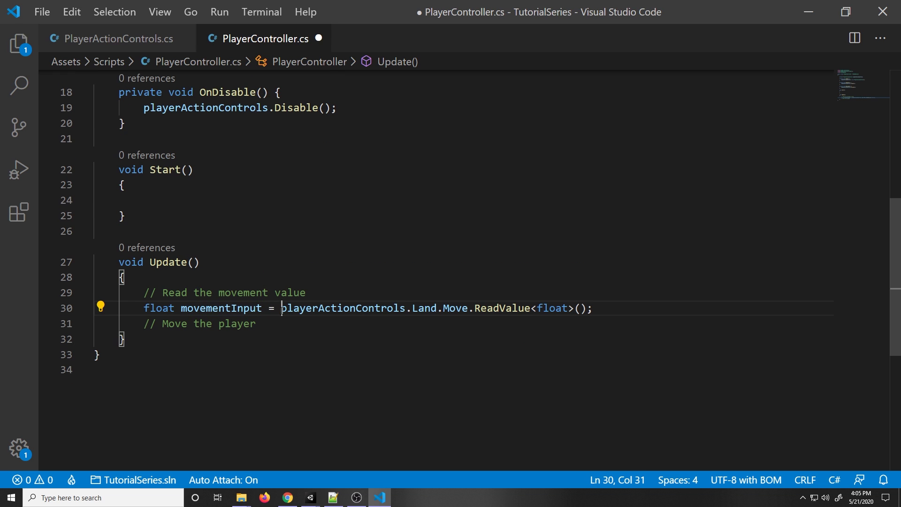
left_click_drag(281, 308, 594, 309)
left_click(123, 339)
double_click(416, 308)
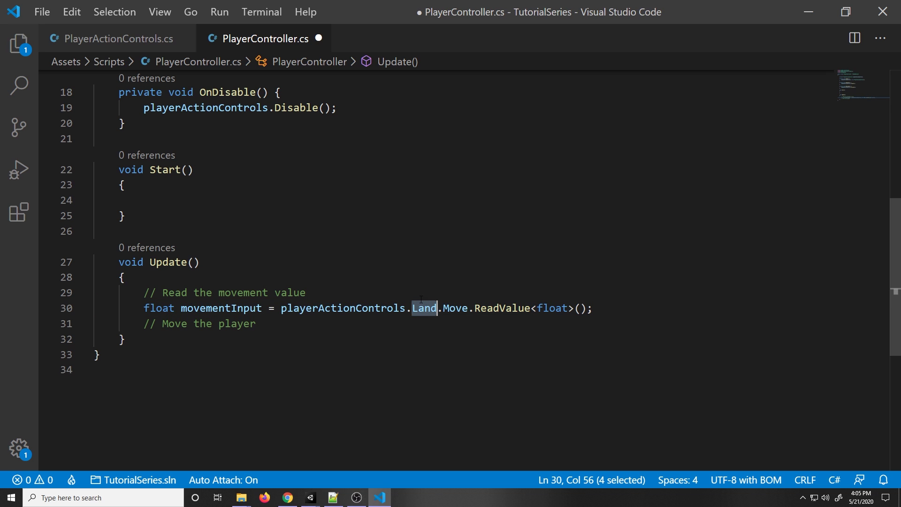
double_click(456, 308)
left_click_drag(475, 309, 594, 308)
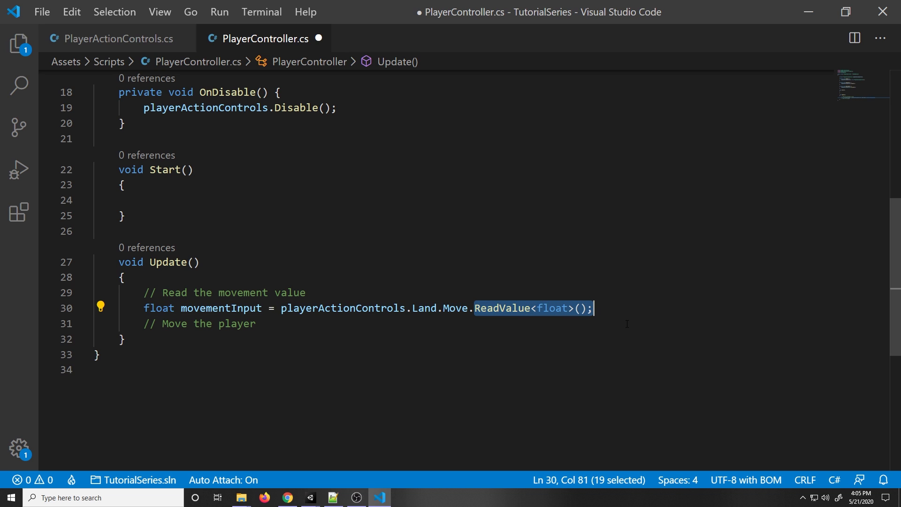